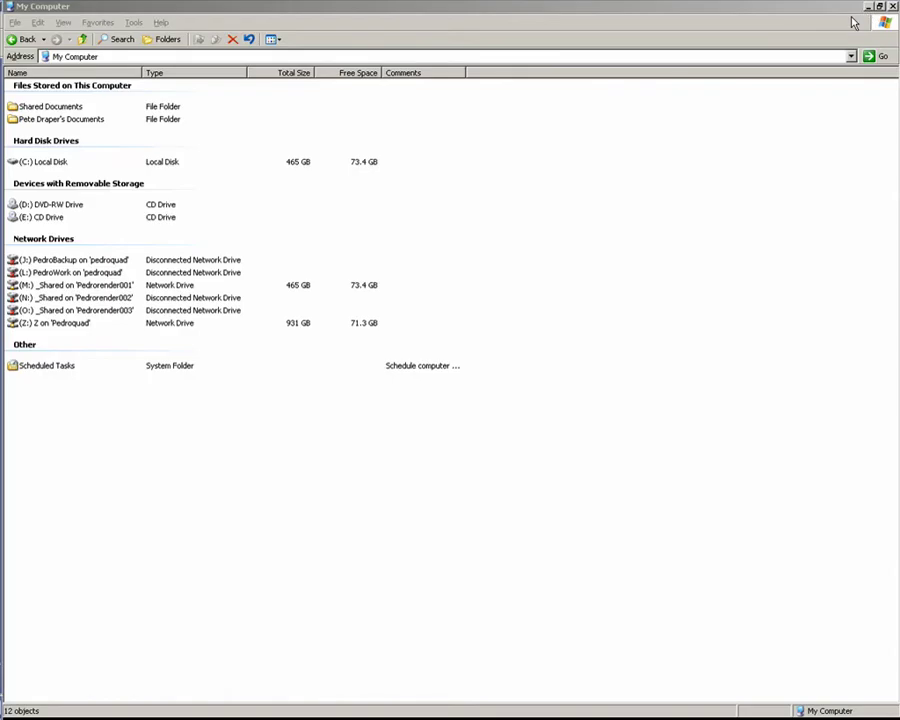
Step: Switch from My Computer to 3ds Max and reposition the player window showing the rendered kitchen animation
{"action": "left_click", "coordinate": [868, 8]}
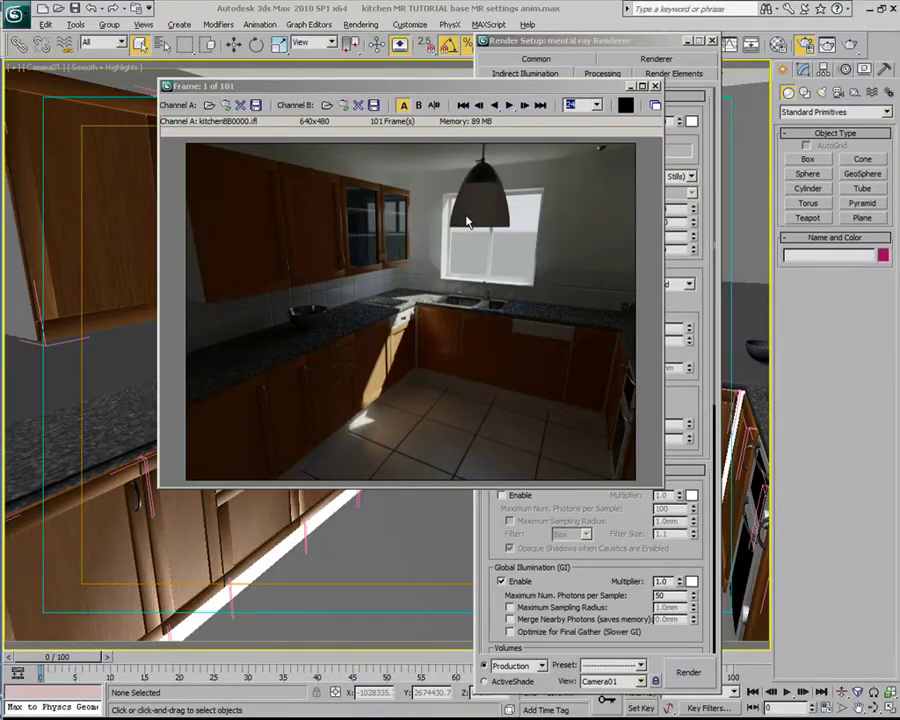
{"action": "left_click_drag", "start_coordinate": [420, 88], "coordinate": [315, 75]}
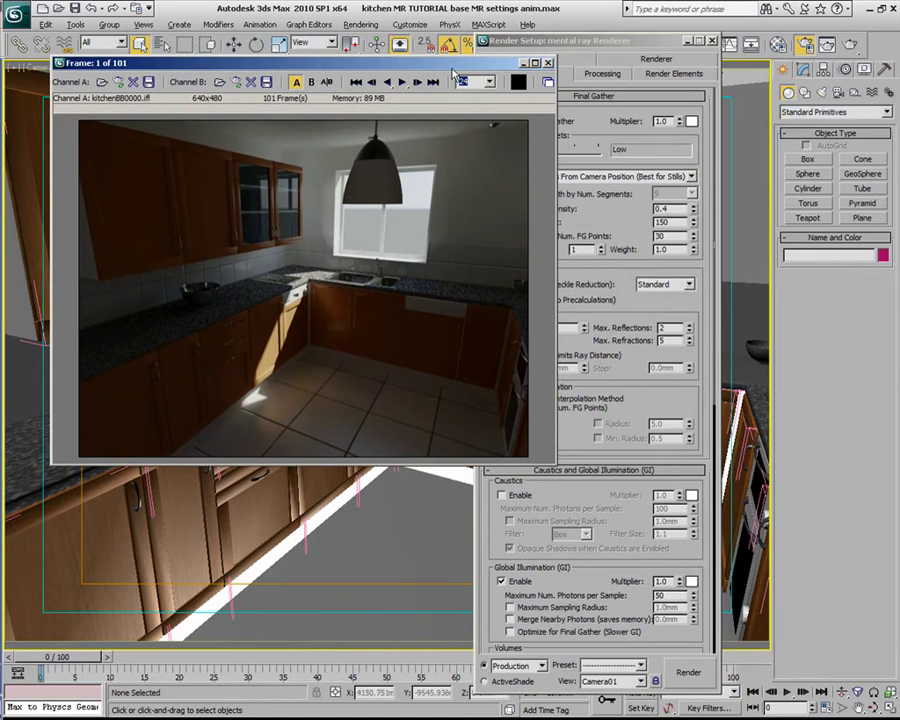
{"action": "left_click_drag", "start_coordinate": [213, 56], "coordinate": [232, 134]}
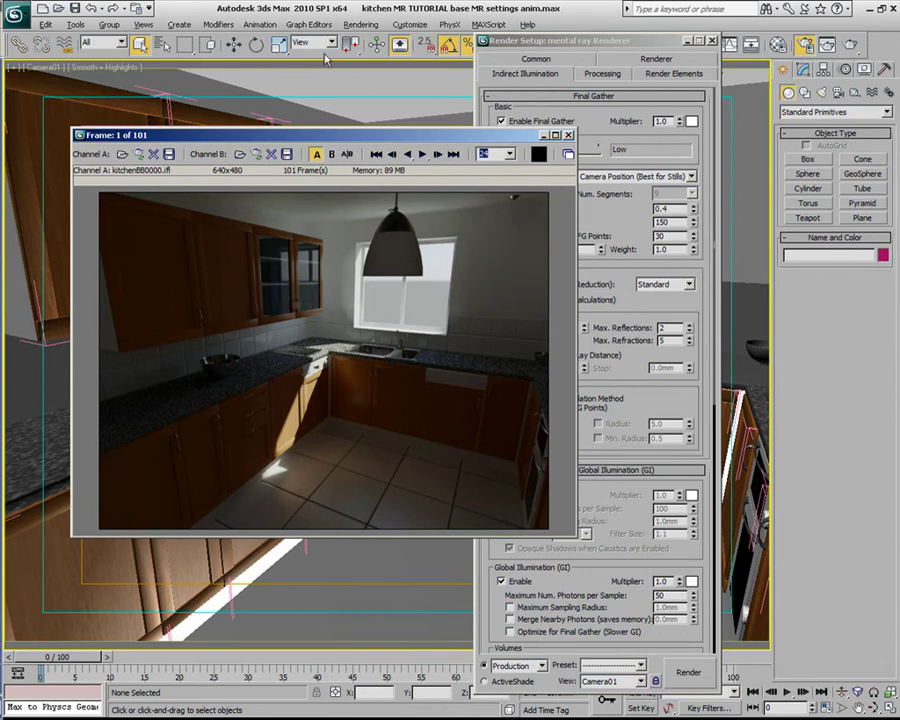
{"action": "left_click_drag", "start_coordinate": [343, 138], "coordinate": [361, 102]}
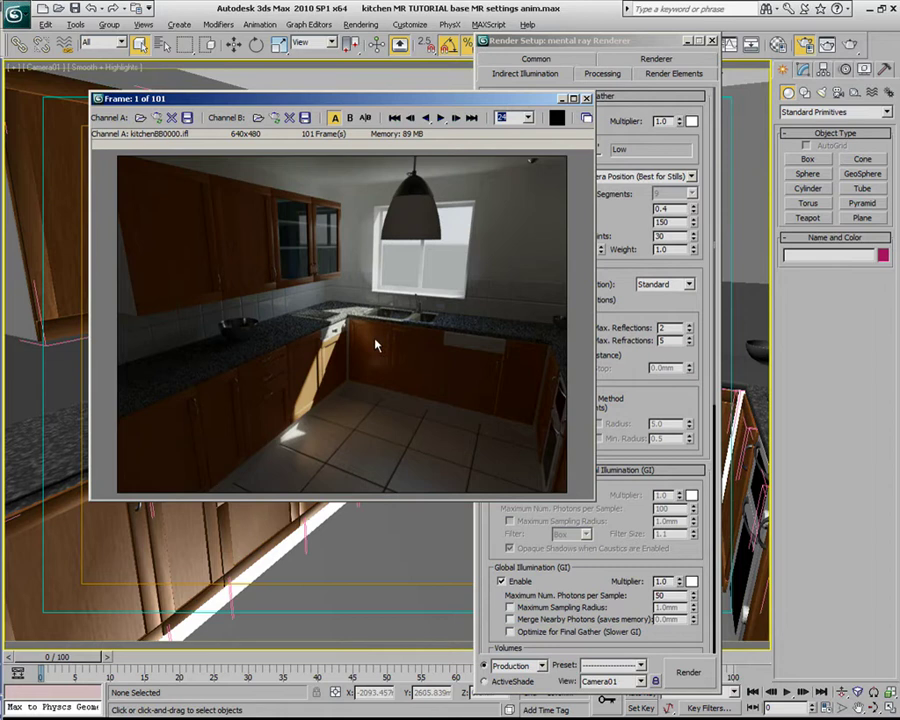
{"action": "left_click_drag", "start_coordinate": [440, 103], "coordinate": [422, 92]}
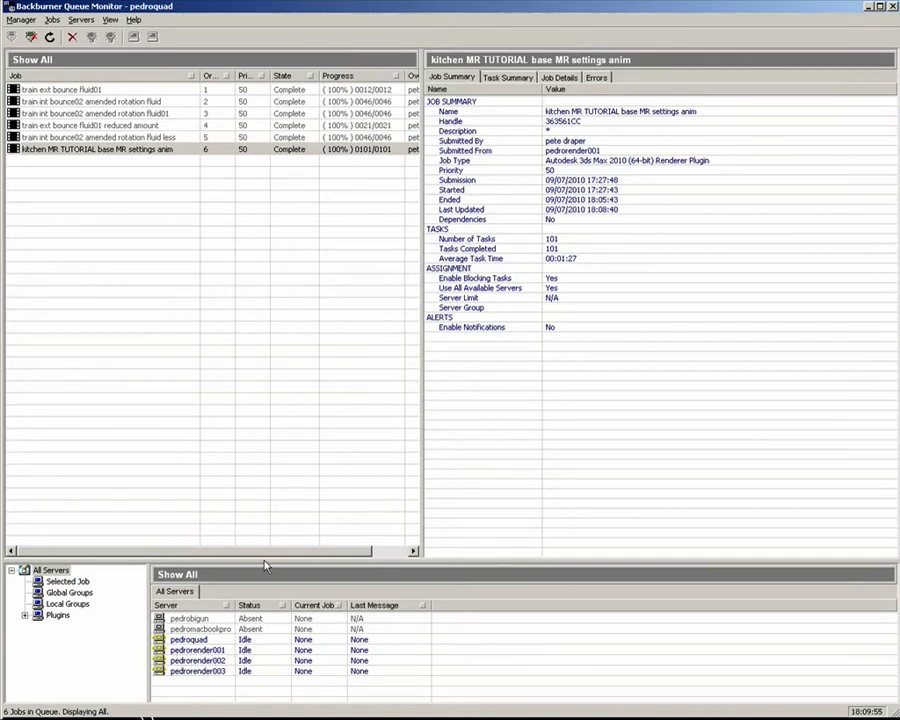
Step: Switch to Backburner Queue Monitor and review the per-frame render times of the kitchen MR TUTORIAL job
{"action": "left_click", "coordinate": [512, 77]}
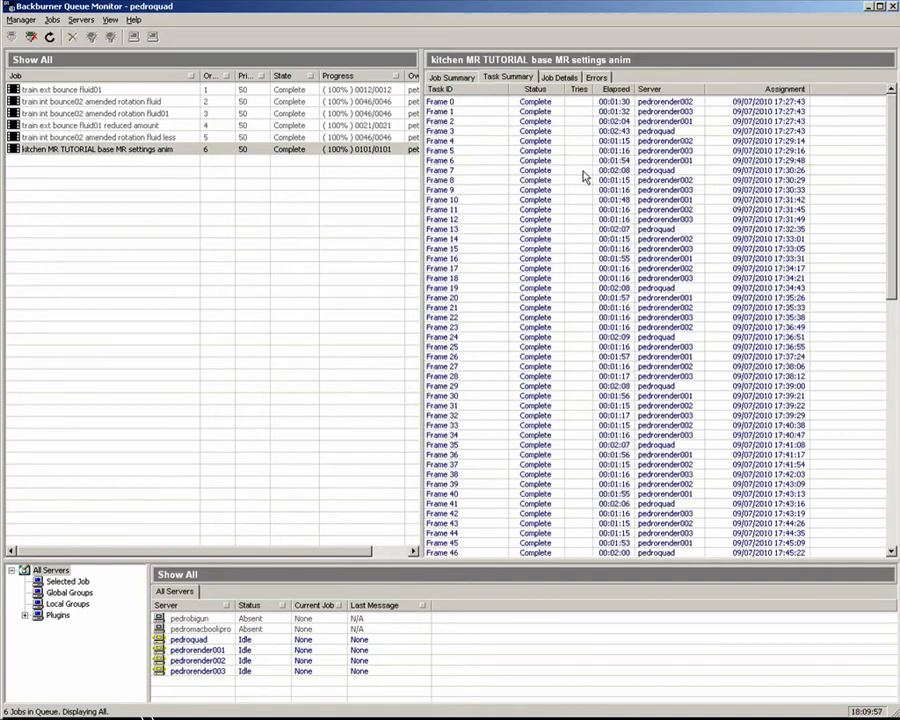
{"action": "left_click_drag", "start_coordinate": [896, 287], "coordinate": [897, 521]}
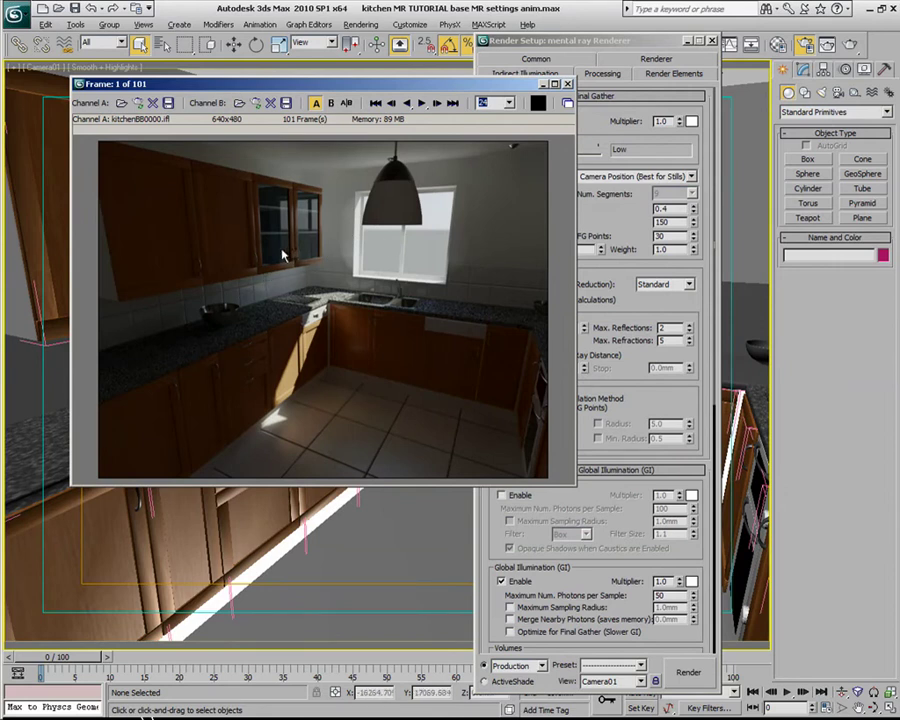
Step: Scrub and play the rendered kitchen animation with Render Setup placed beside it, and check the mental ray Renderer settings
{"action": "left_click_drag", "start_coordinate": [550, 41], "coordinate": [687, 43]}
{"action": "left_click_drag", "start_coordinate": [260, 296], "coordinate": [207, 316]}
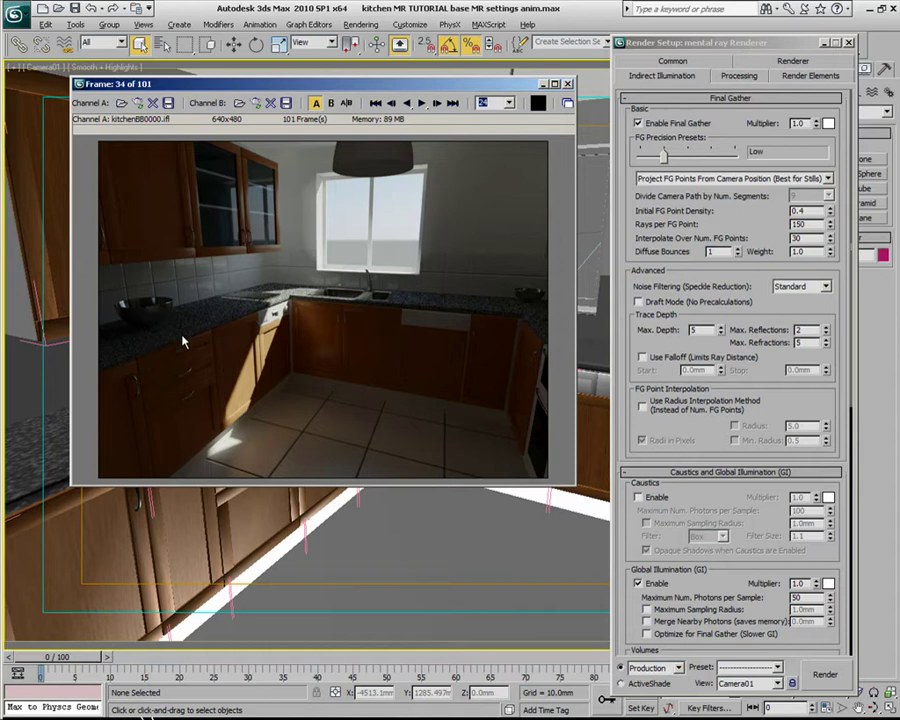
{"action": "left_click", "coordinate": [793, 61]}
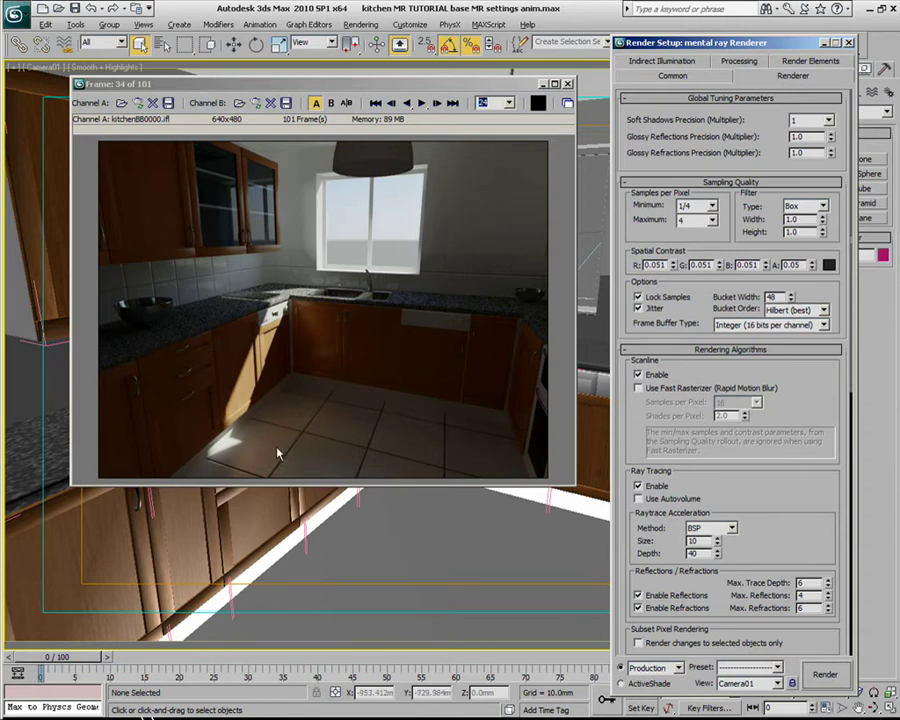
{"action": "left_click", "coordinate": [421, 103]}
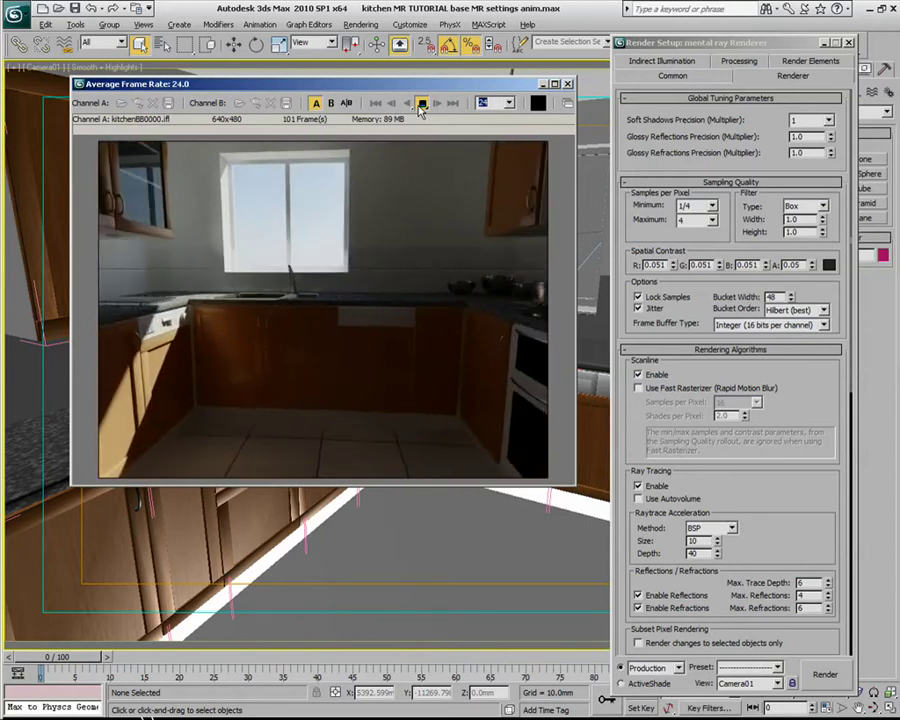
{"action": "left_click", "coordinate": [421, 103]}
{"action": "left_click_drag", "start_coordinate": [335, 367], "coordinate": [30, 293]}
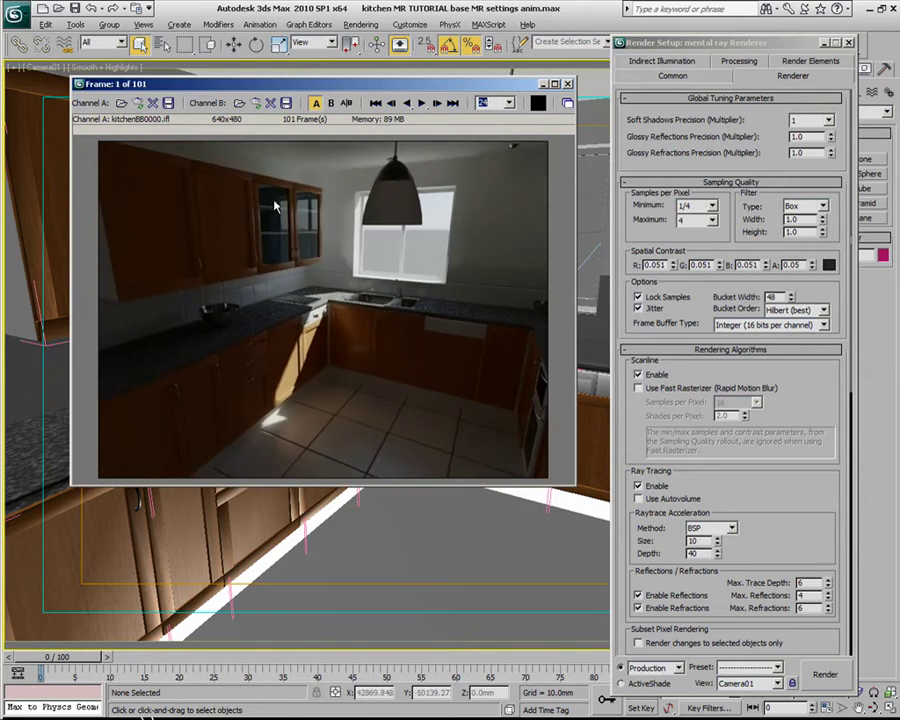
{"action": "left_click_drag", "start_coordinate": [347, 87], "coordinate": [377, 82]}
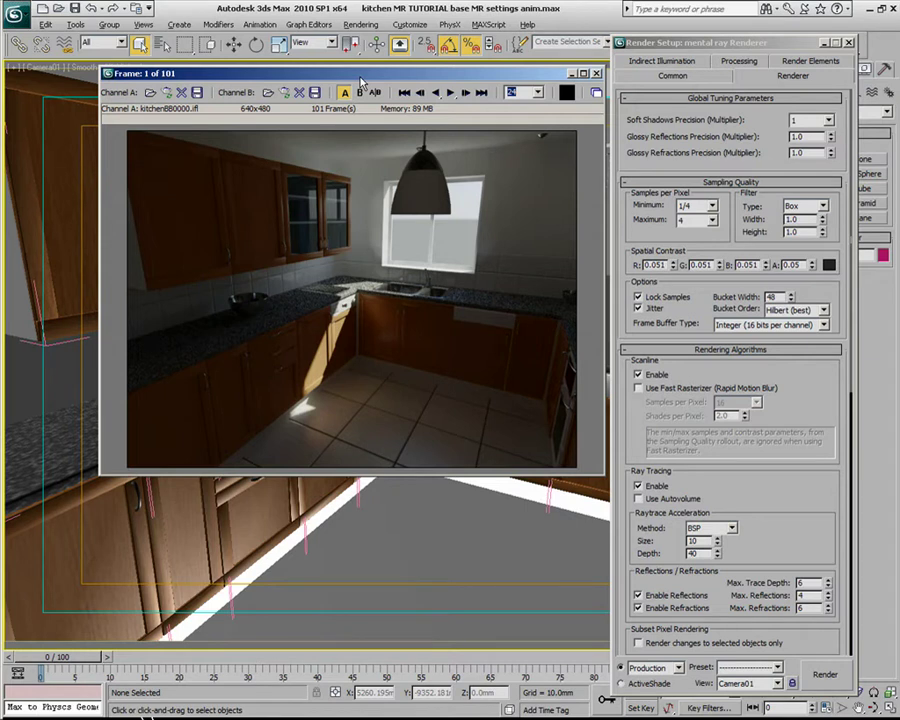
Step: Put the animation player away and examine the Indirect Illumination settings down to Reuse (FG and GI Disk Caching)
{"action": "left_click", "coordinate": [660, 62]}
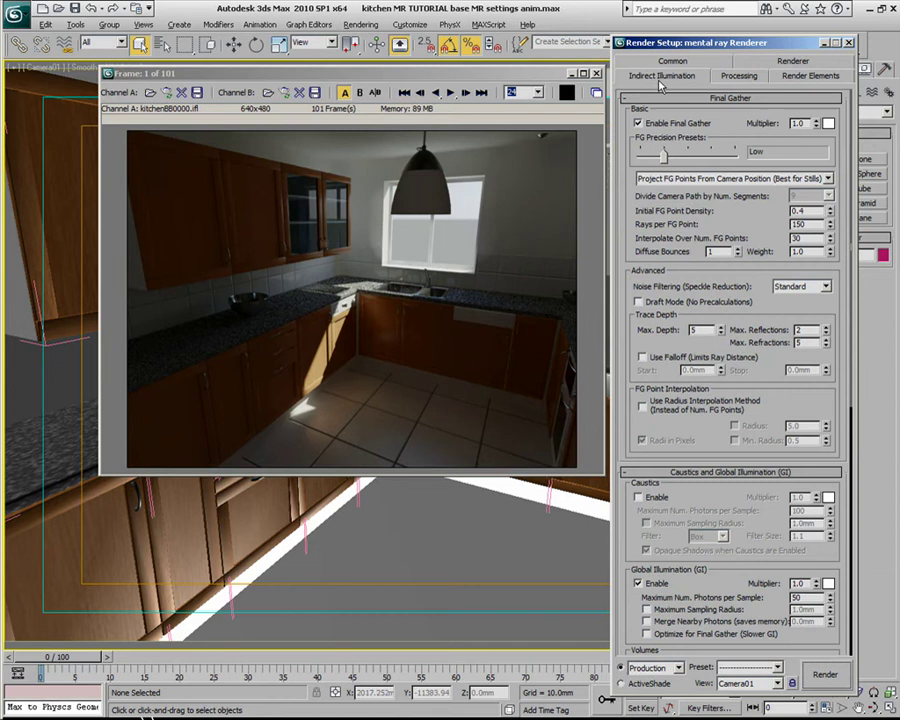
{"action": "scroll", "coordinate": [693, 537], "scroll_direction": "down", "scroll_amount": 5}
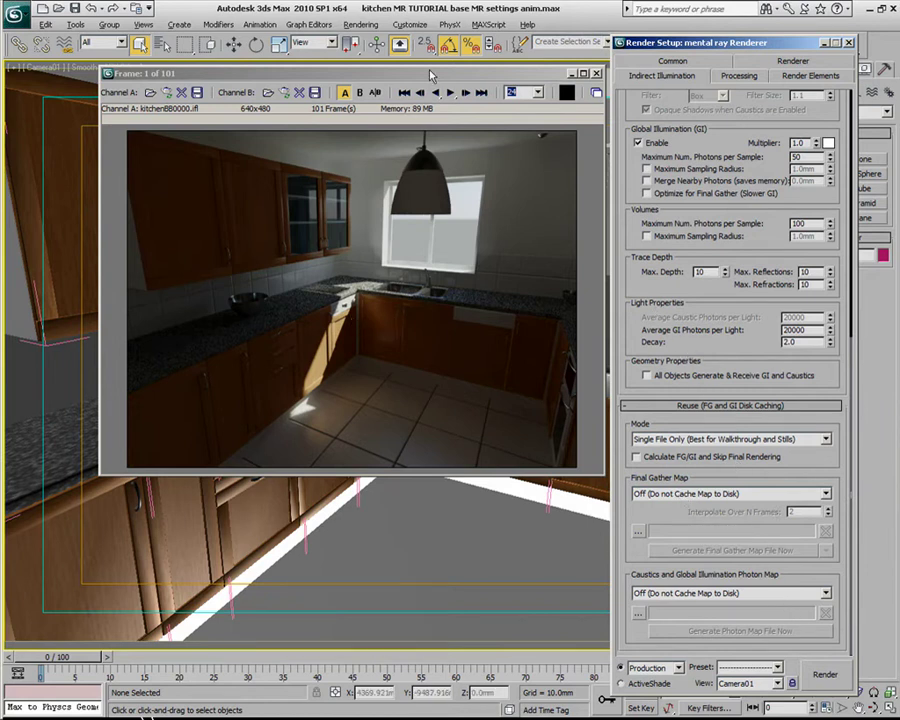
{"action": "left_click_drag", "start_coordinate": [558, 78], "coordinate": [531, 84]}
{"action": "left_click", "coordinate": [545, 77]}
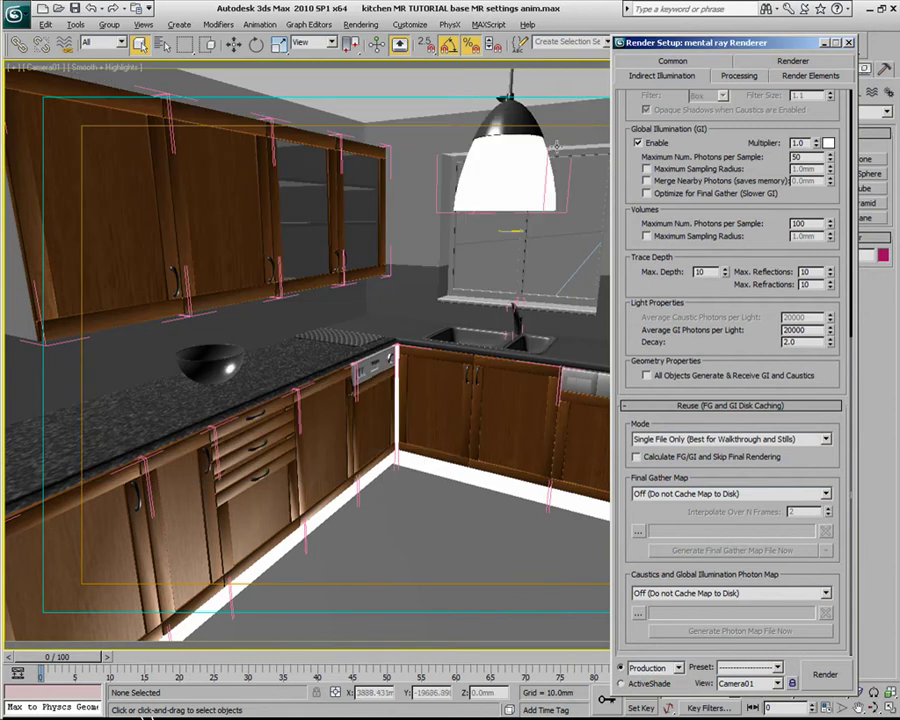
{"action": "scroll", "coordinate": [660, 160], "scroll_direction": "up", "scroll_amount": 5}
{"action": "scroll", "coordinate": [686, 186], "scroll_direction": "down", "scroll_amount": 3}
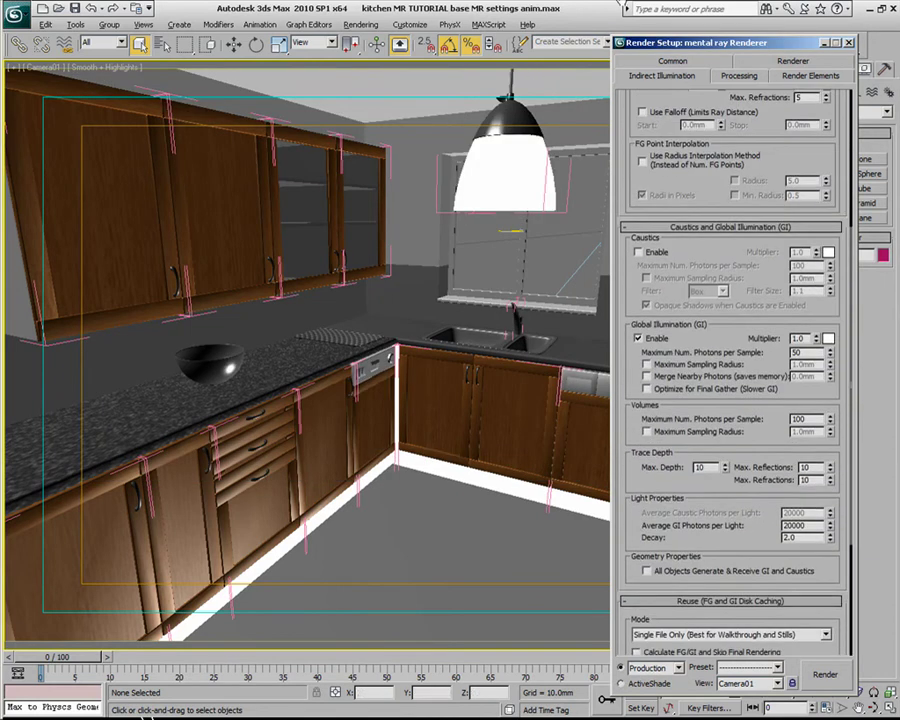
{"action": "scroll", "coordinate": [677, 498], "scroll_direction": "down", "scroll_amount": 3}
{"action": "scroll", "coordinate": [655, 478], "scroll_direction": "down", "scroll_amount": 1}
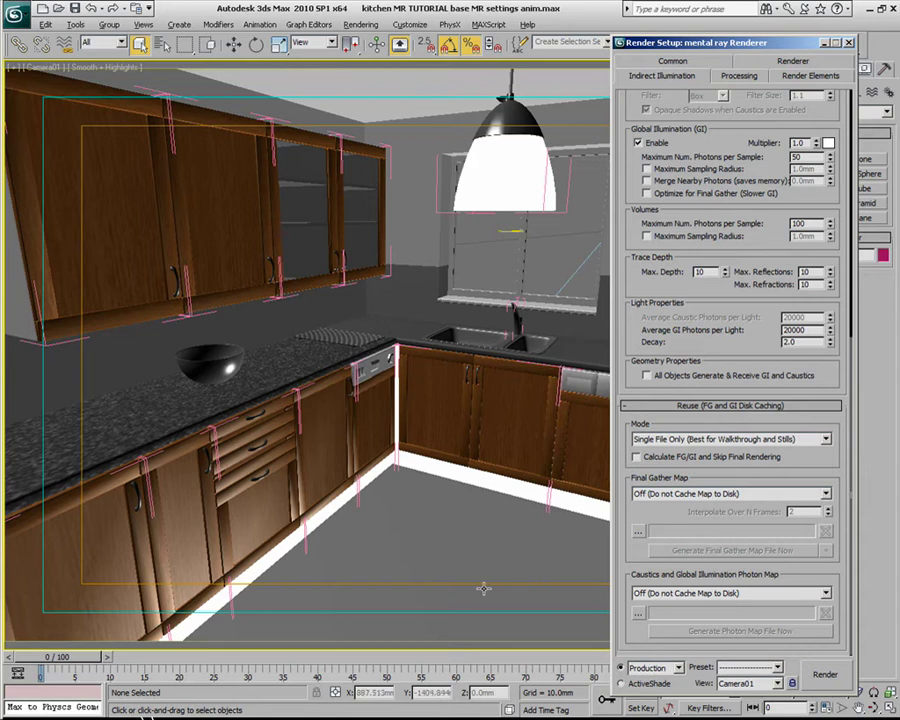
Step: At frame 6, try moving the large chrome bowl from the worktop toward the sink corner, and undo the move
{"action": "left_click_drag", "start_coordinate": [55, 657], "coordinate": [82, 665]}
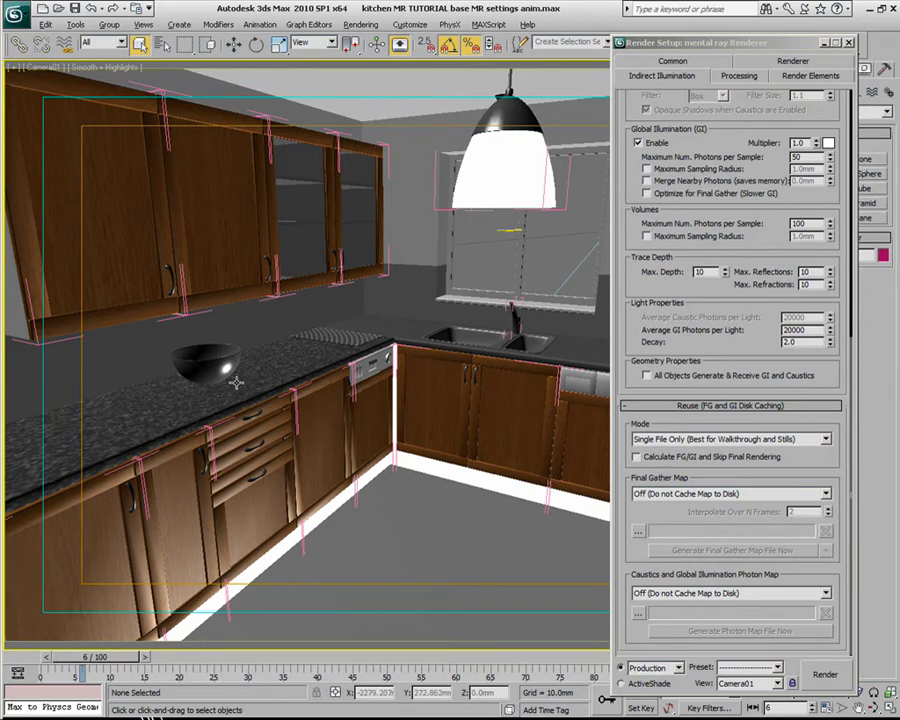
{"action": "left_click", "coordinate": [207, 362]}
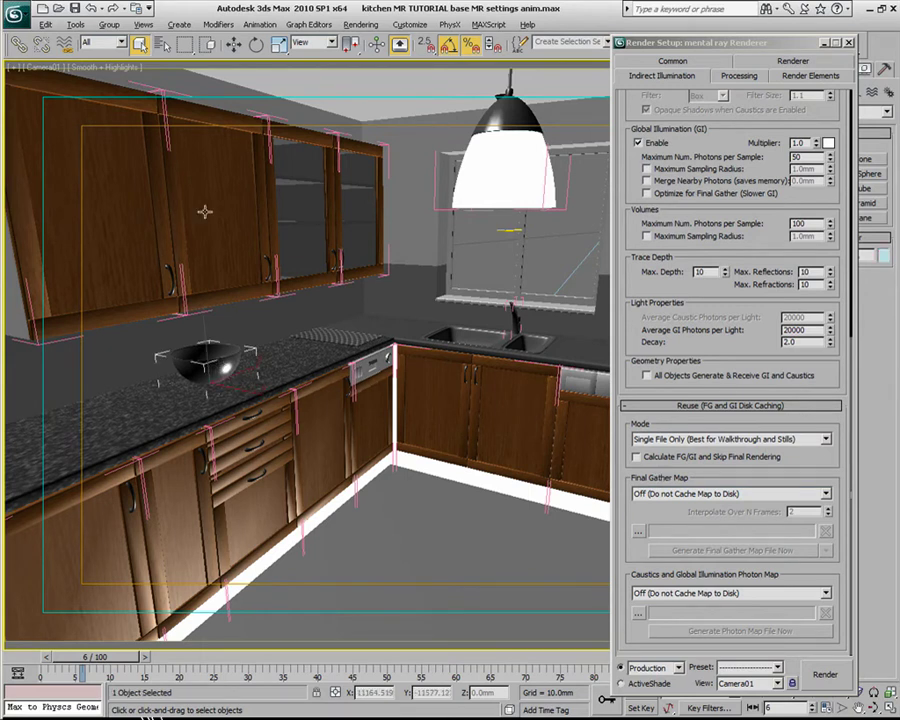
{"action": "left_click", "coordinate": [234, 44]}
{"action": "left_click_drag", "start_coordinate": [214, 360], "coordinate": [410, 312]}
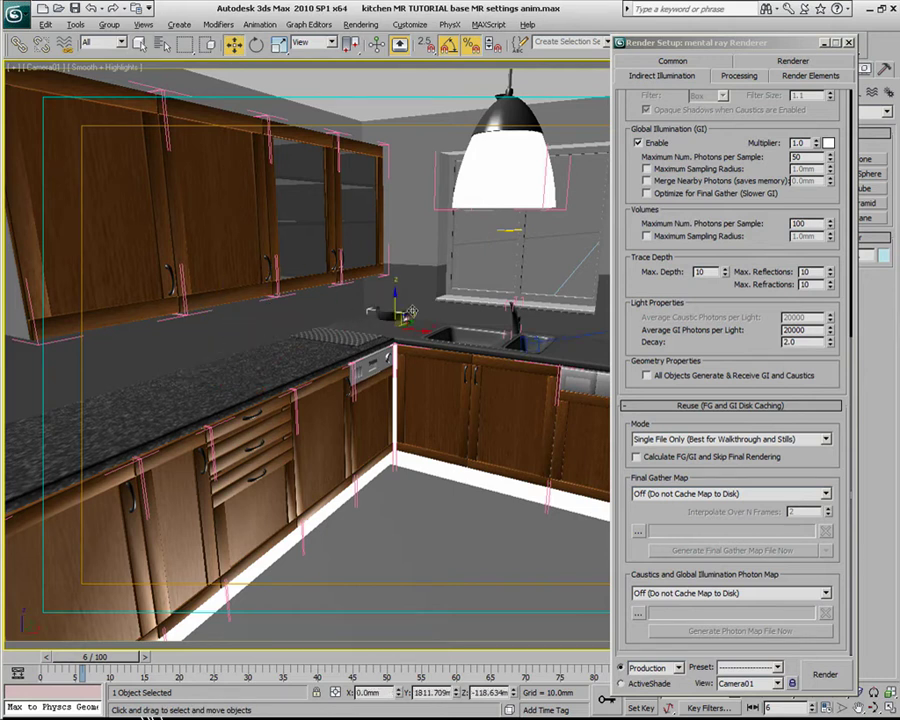
{"action": "key", "text": "ctrl+z"}
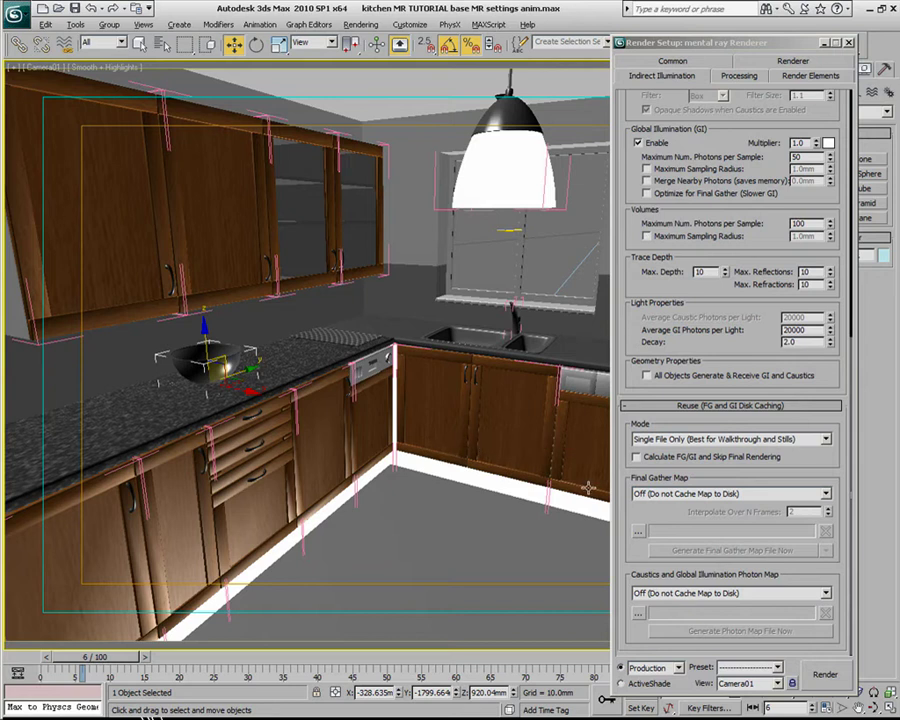
Step: Keep the caching mode at Single File Only and enable Calculate FG/GI and Skip Final Rendering
{"action": "left_click", "coordinate": [672, 439]}
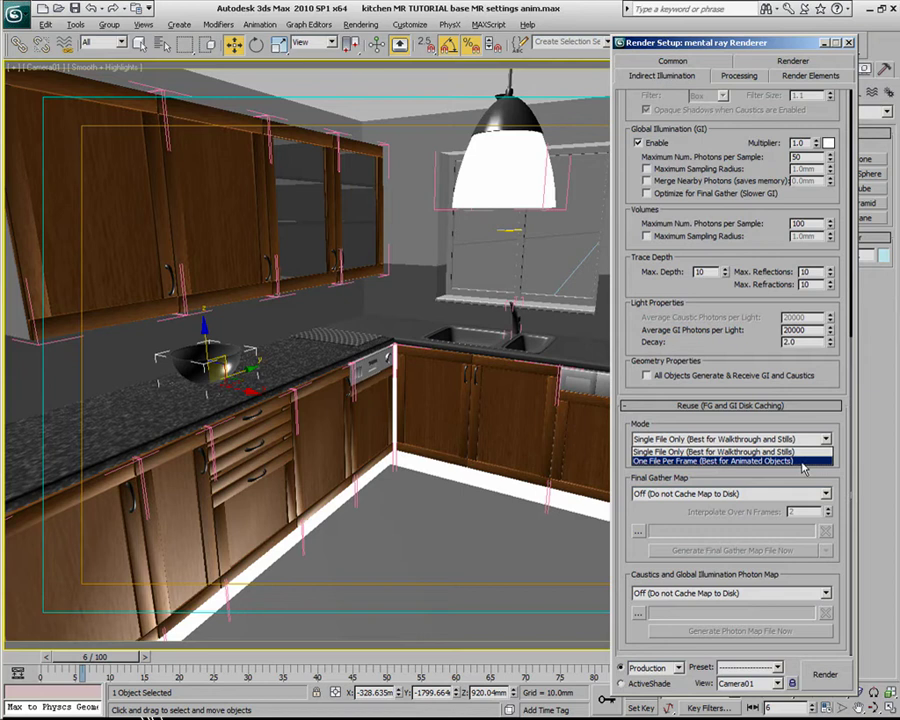
{"action": "left_click", "coordinate": [723, 477]}
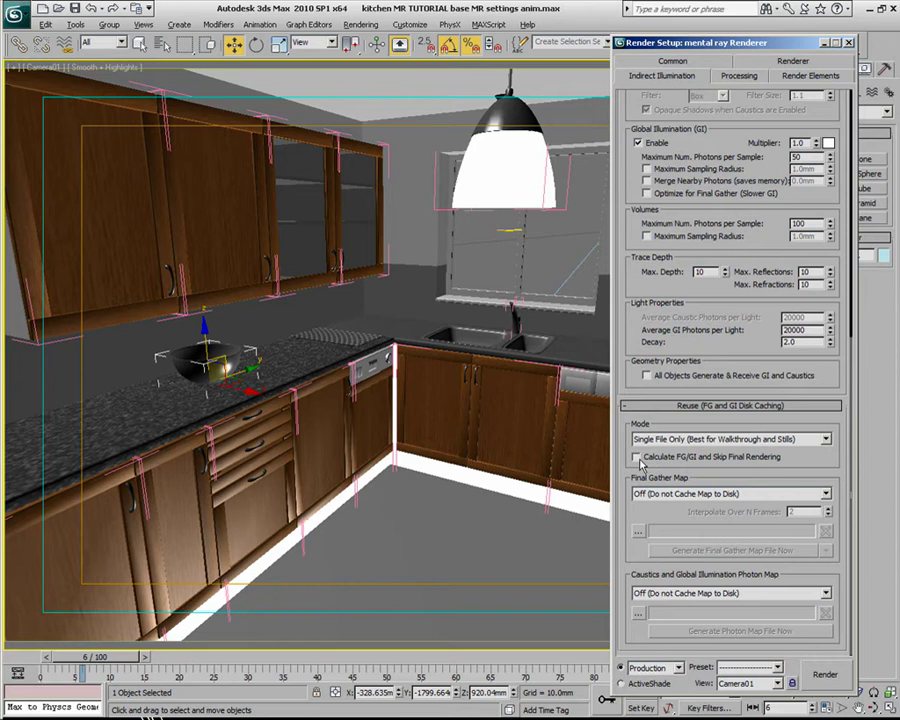
{"action": "left_click", "coordinate": [713, 457]}
{"action": "left_click", "coordinate": [692, 494]}
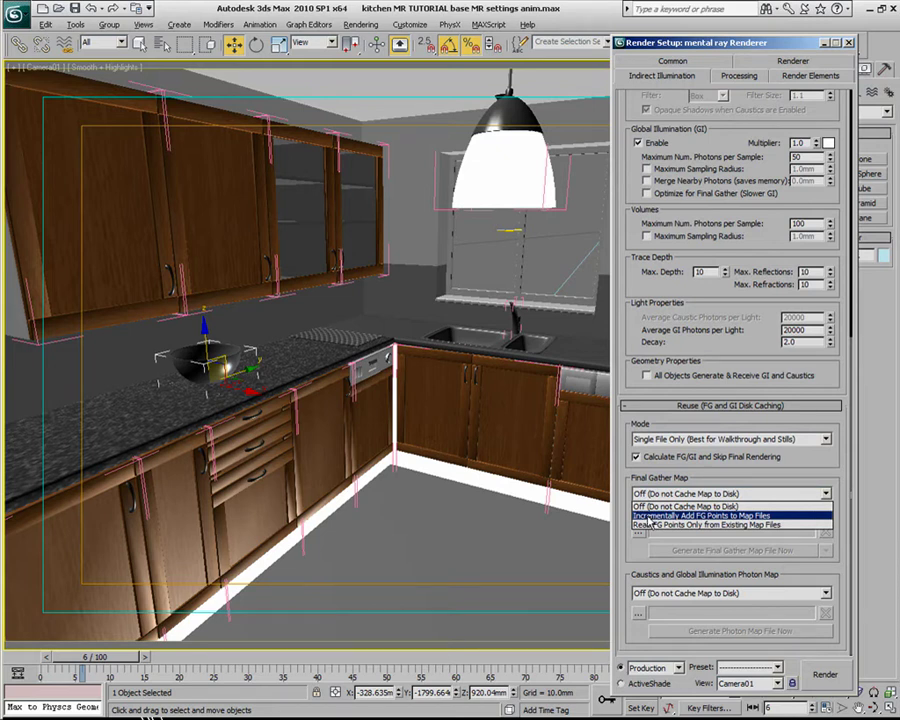
Step: Minimize Render Setup and scrub through the camera animation, leaving the timeline at frame 20
{"action": "left_click_drag", "start_coordinate": [98, 658], "coordinate": [672, 671]}
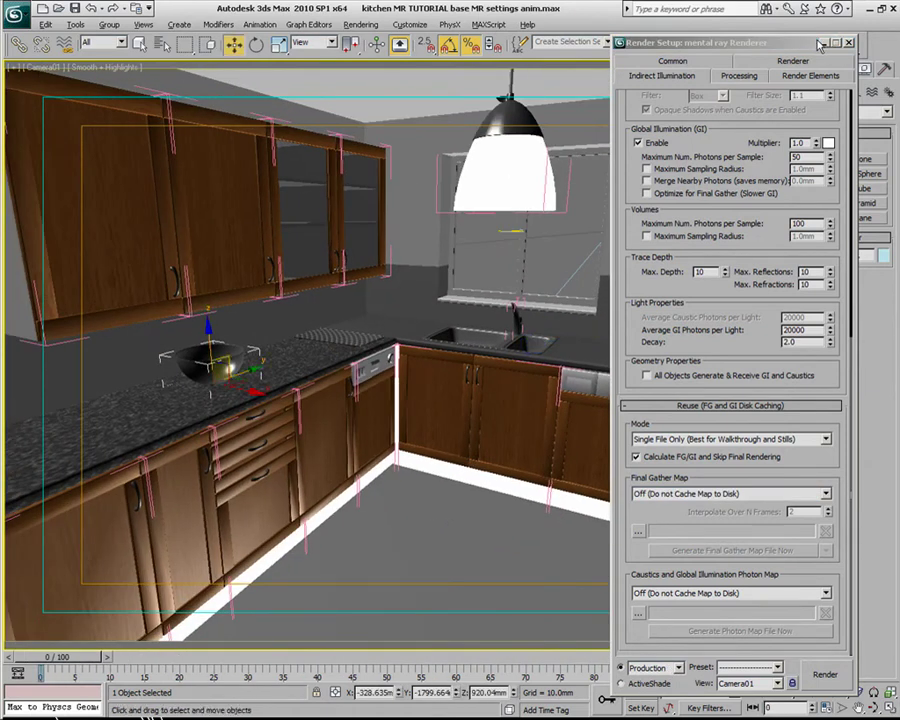
{"action": "left_click", "coordinate": [820, 44]}
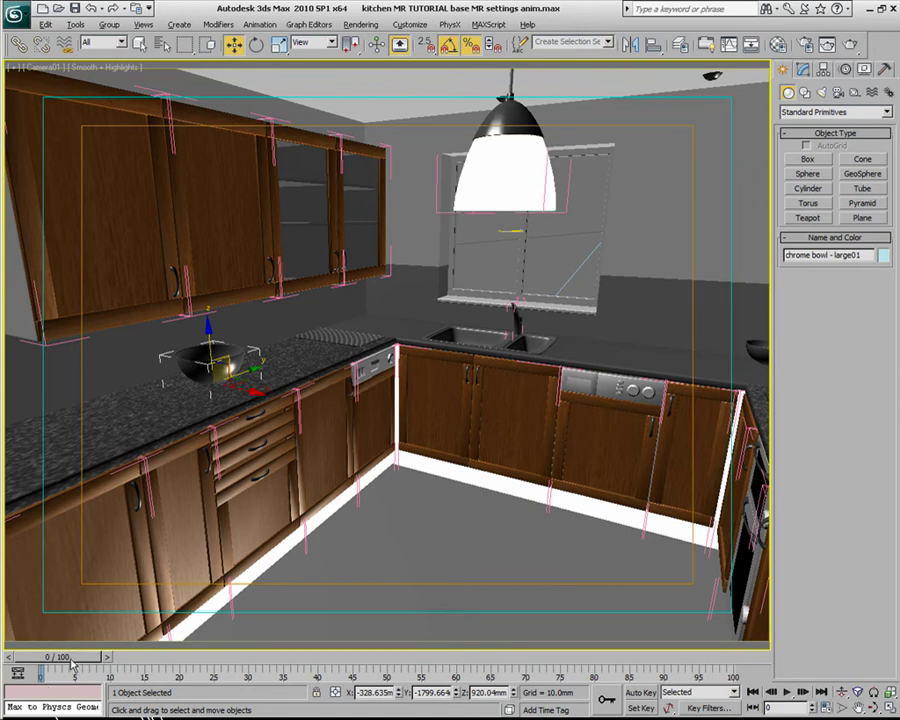
{"action": "left_click_drag", "start_coordinate": [70, 664], "coordinate": [183, 659]}
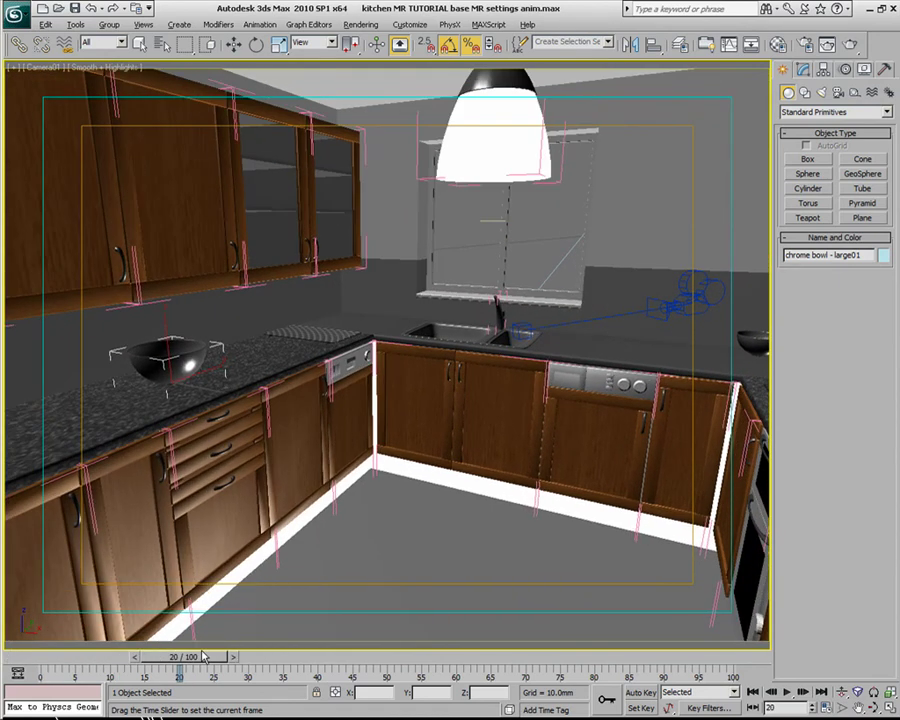
{"action": "key", "text": "w"}
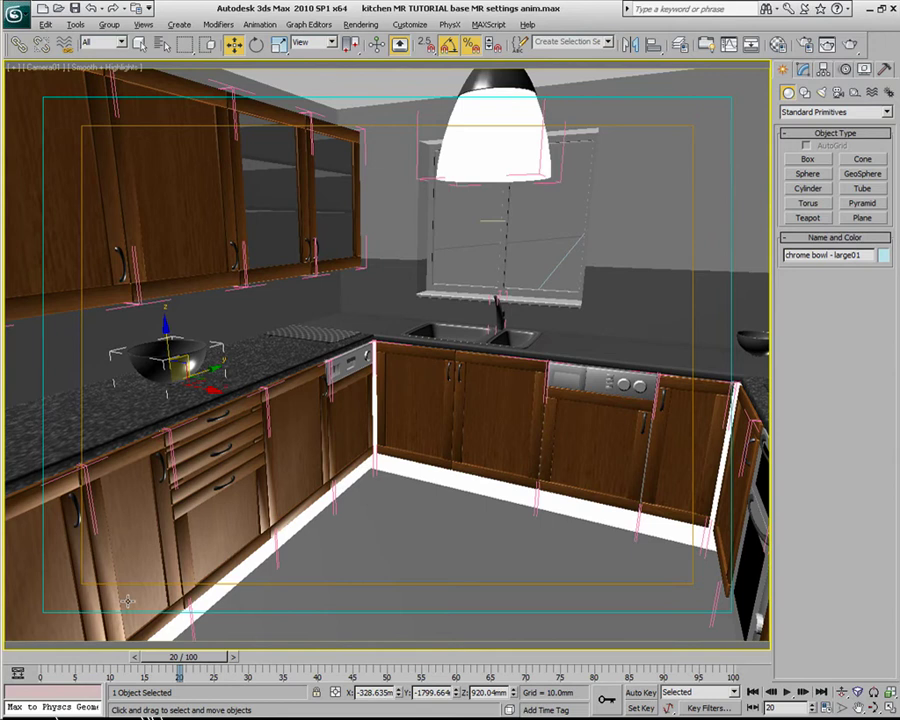
{"action": "left_click_drag", "start_coordinate": [199, 664], "coordinate": [203, 618]}
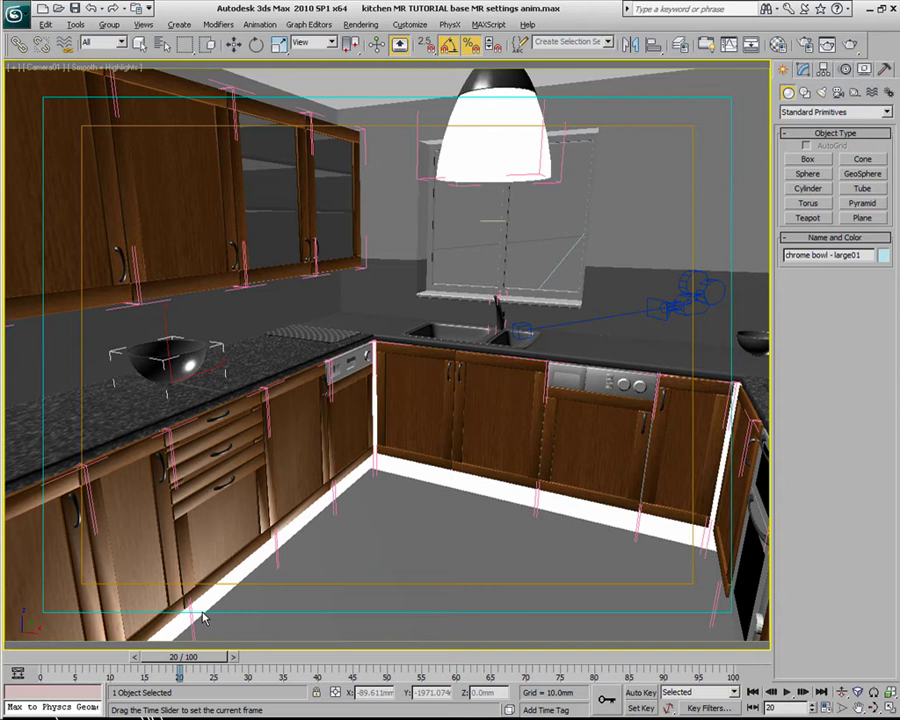
{"action": "key", "text": "w"}
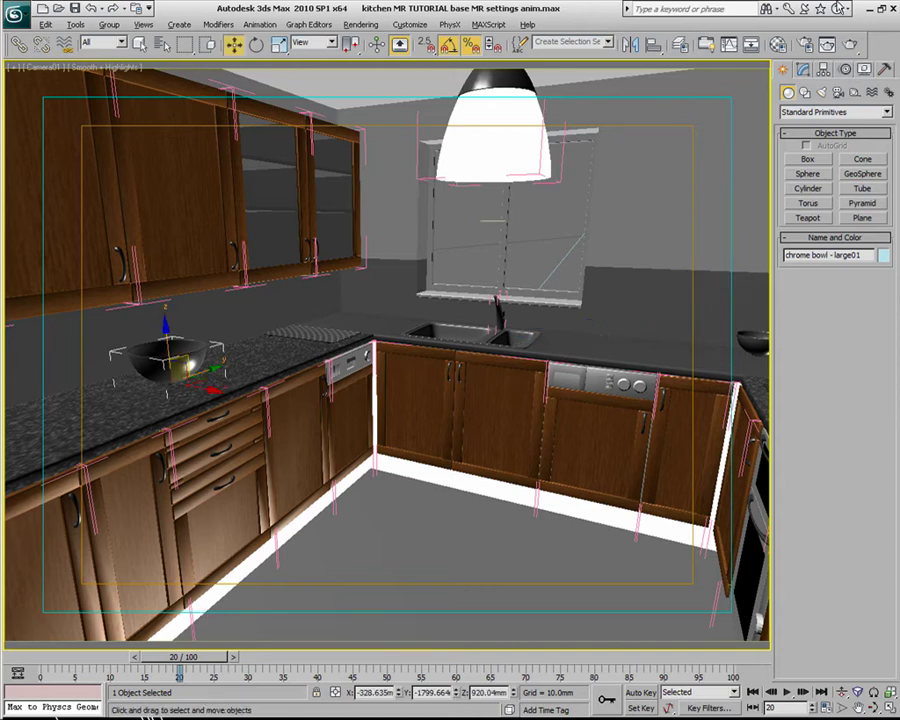
Step: Reopen Render Setup's Indirect Illumination settings and set the Final Gather Map to Incrementally Add FG Points to Map Files
{"action": "key", "text": "F10"}
{"action": "scroll", "coordinate": [800, 532], "scroll_direction": "down", "scroll_amount": 5}
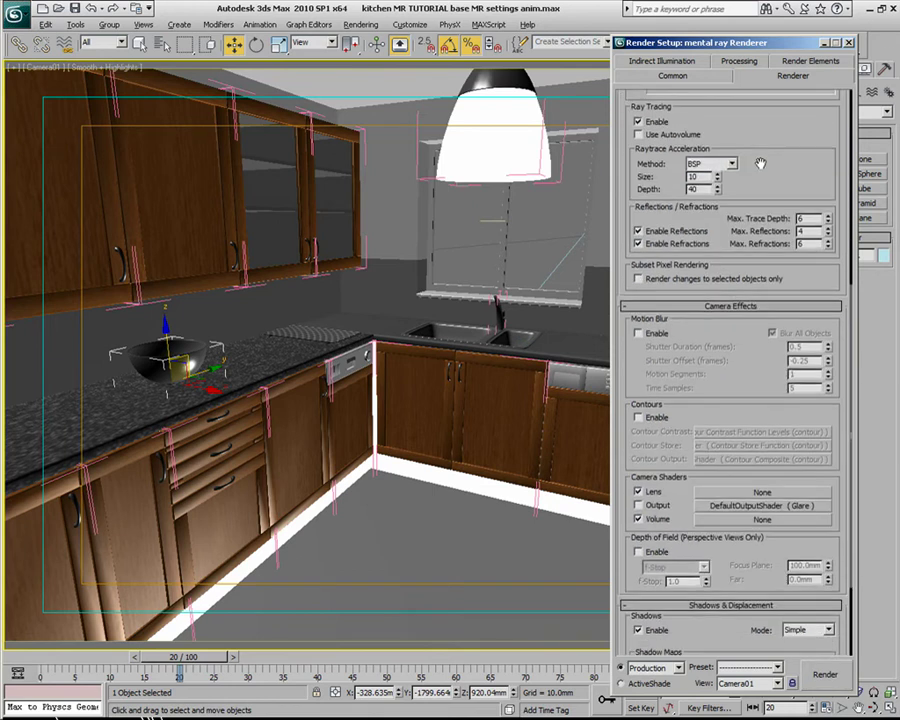
{"action": "left_click", "coordinate": [686, 62]}
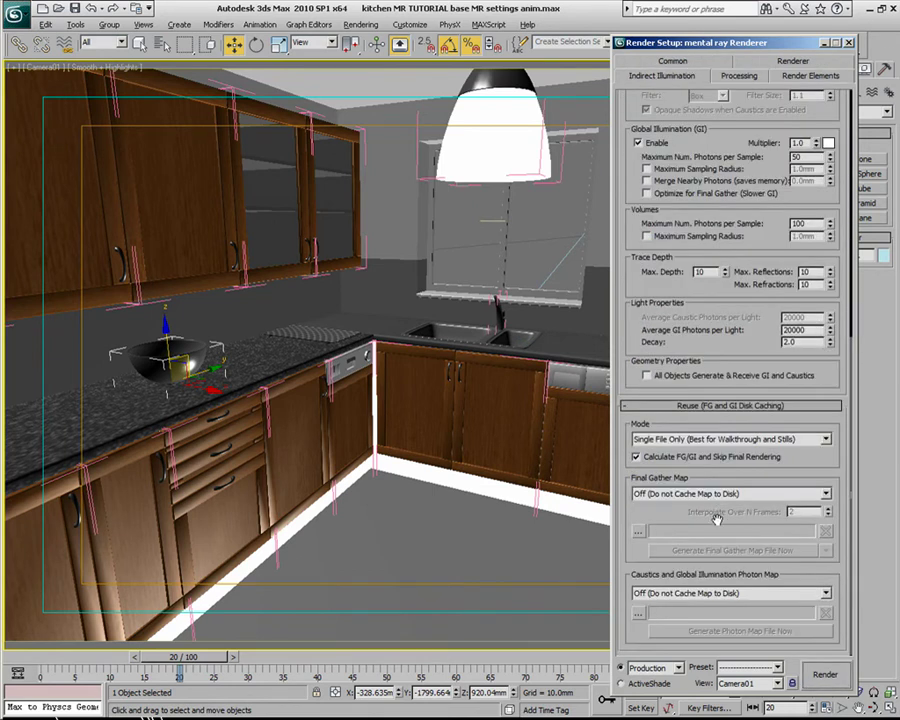
{"action": "left_click", "coordinate": [667, 493]}
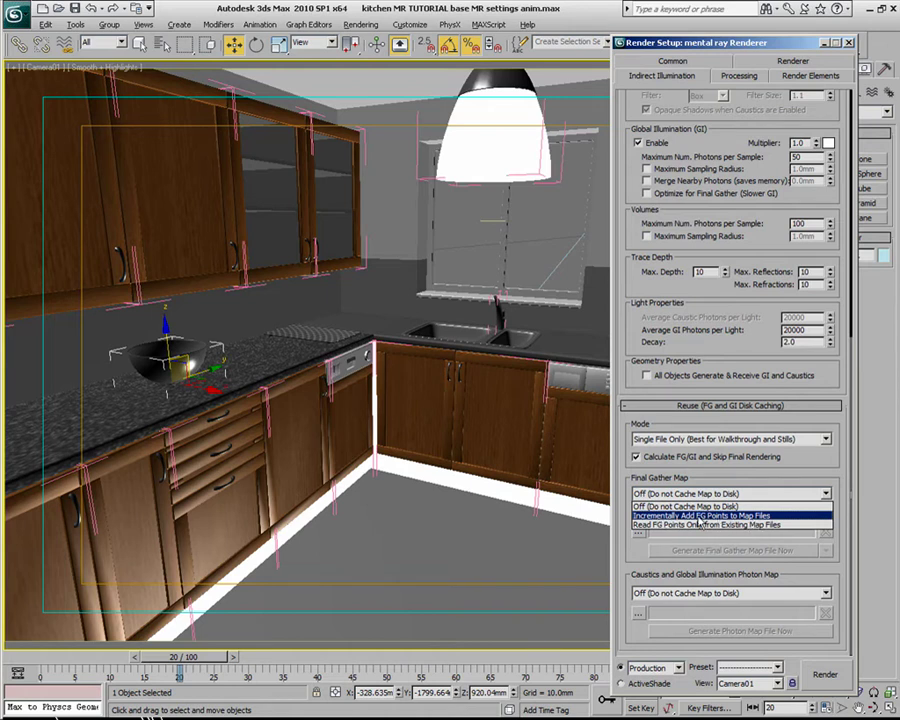
{"action": "left_click", "coordinate": [758, 515]}
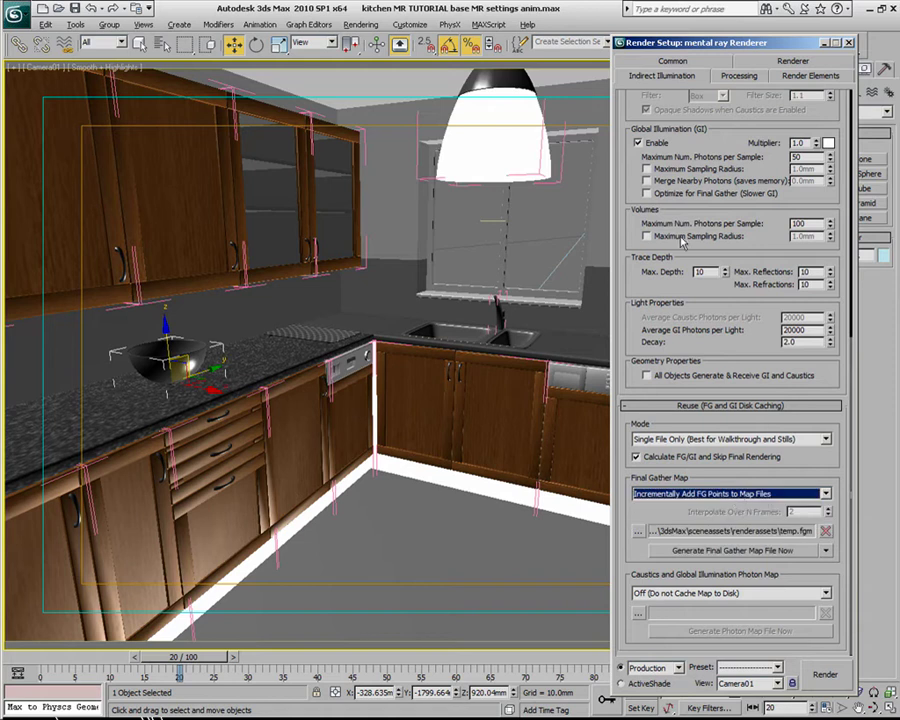
Step: Browse for a new final gather map file location and open the folder Z:\_Netrender\FGM_FlickerQ&A
{"action": "left_click", "coordinate": [639, 531]}
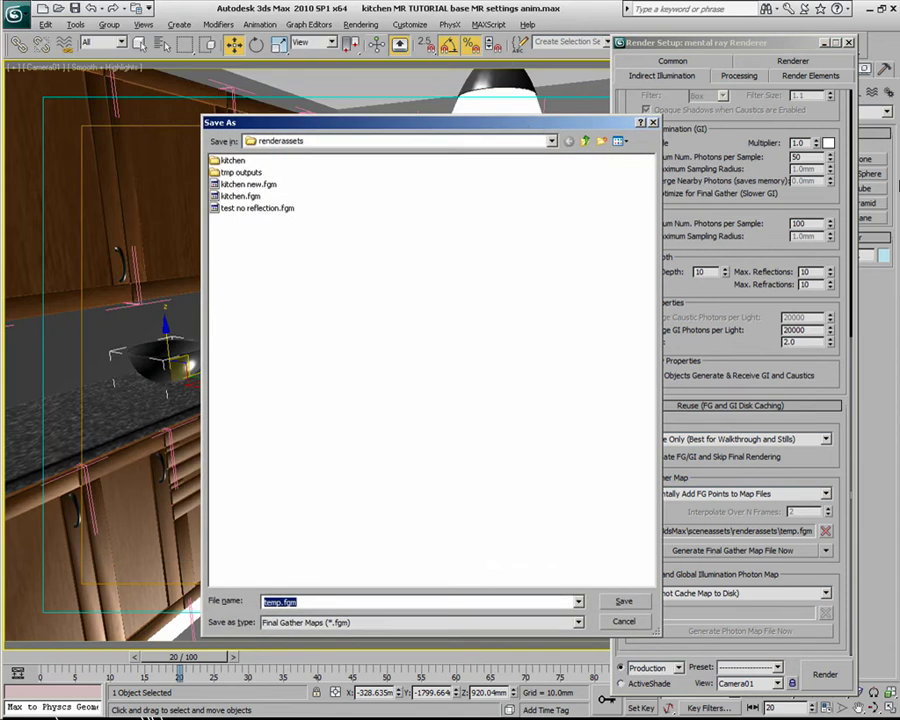
{"action": "type", "text": "z:"}
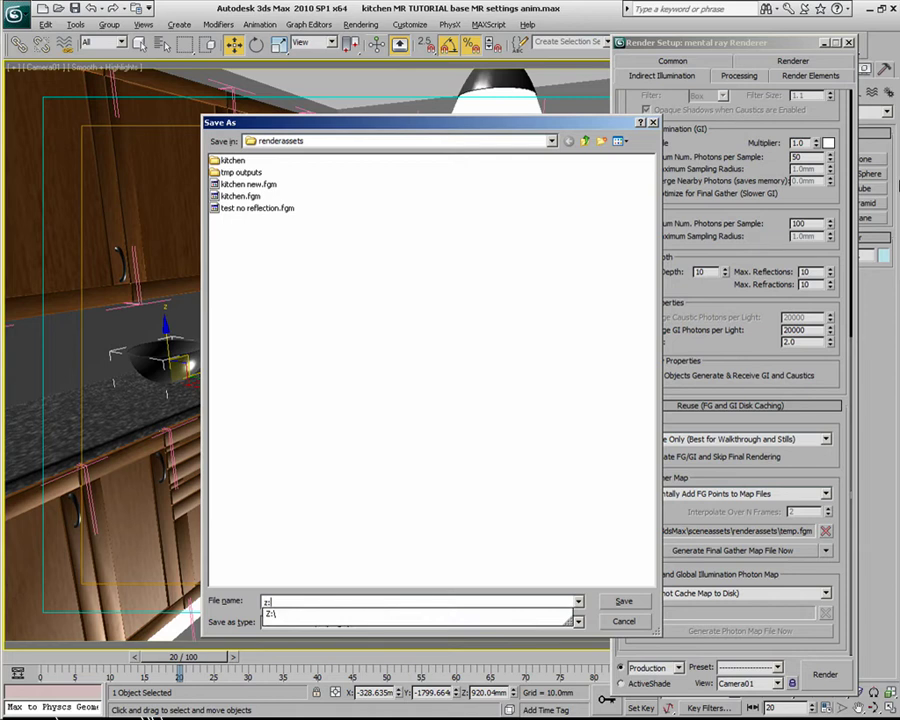
{"action": "type", "text": "\\"}
{"action": "key", "text": "Return"}
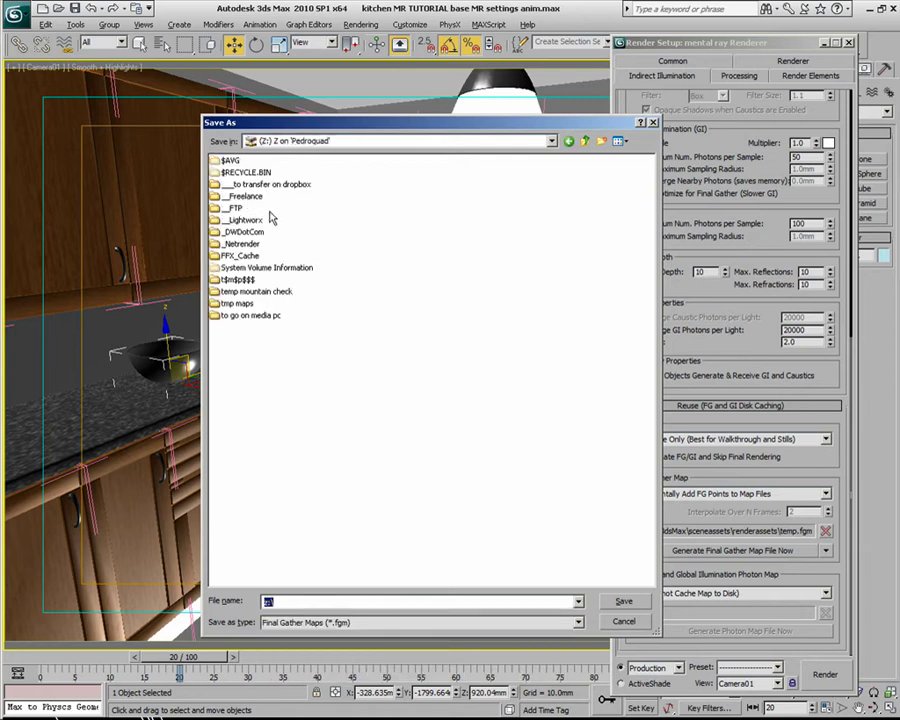
{"action": "double_click", "coordinate": [243, 243]}
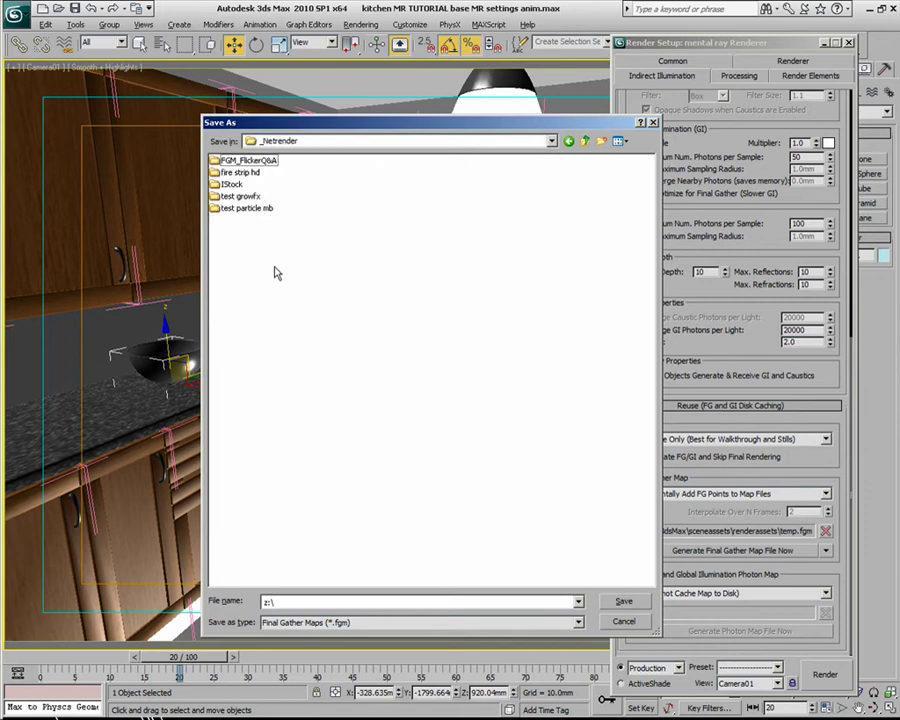
{"action": "double_click", "coordinate": [240, 160]}
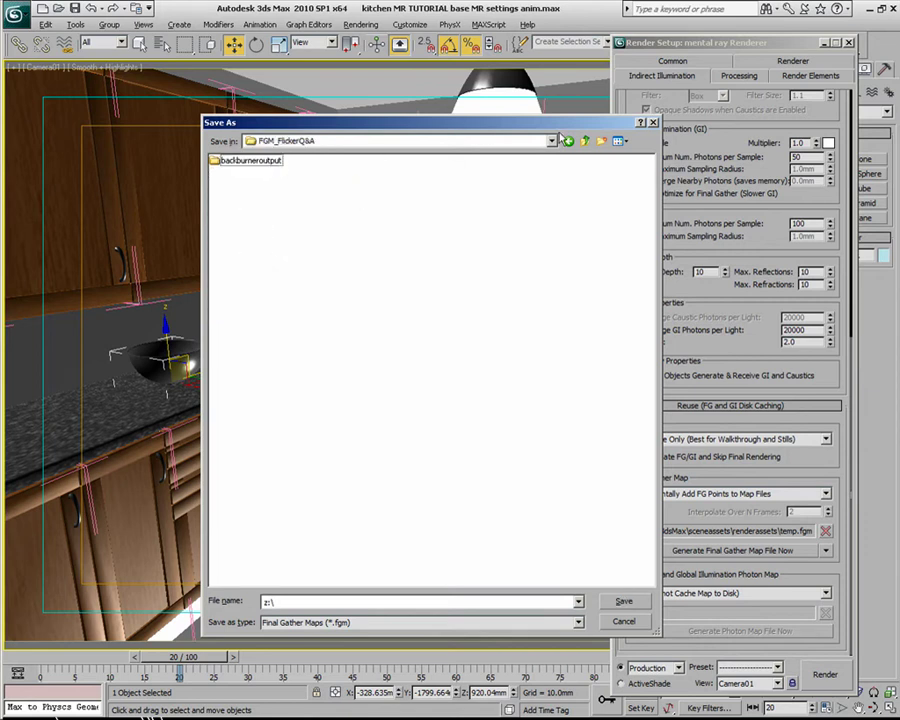
Step: Create a folder named fmg inside FGM_FlickerQ&A and open it
{"action": "left_click", "coordinate": [601, 141]}
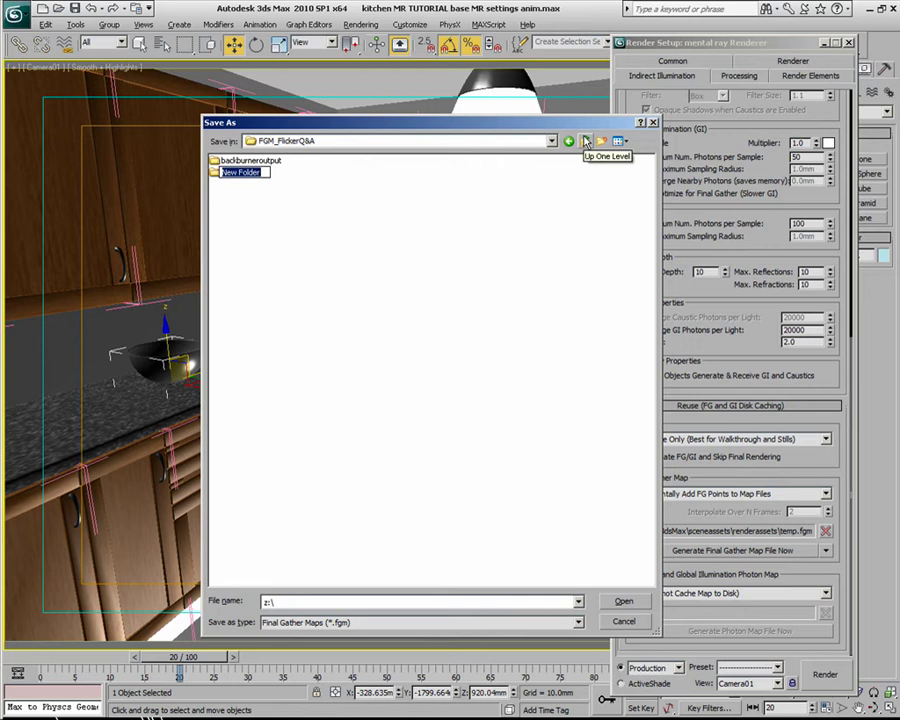
{"action": "type", "text": "fmg"}
{"action": "key", "text": "Return"}
{"action": "key", "text": "Return"}
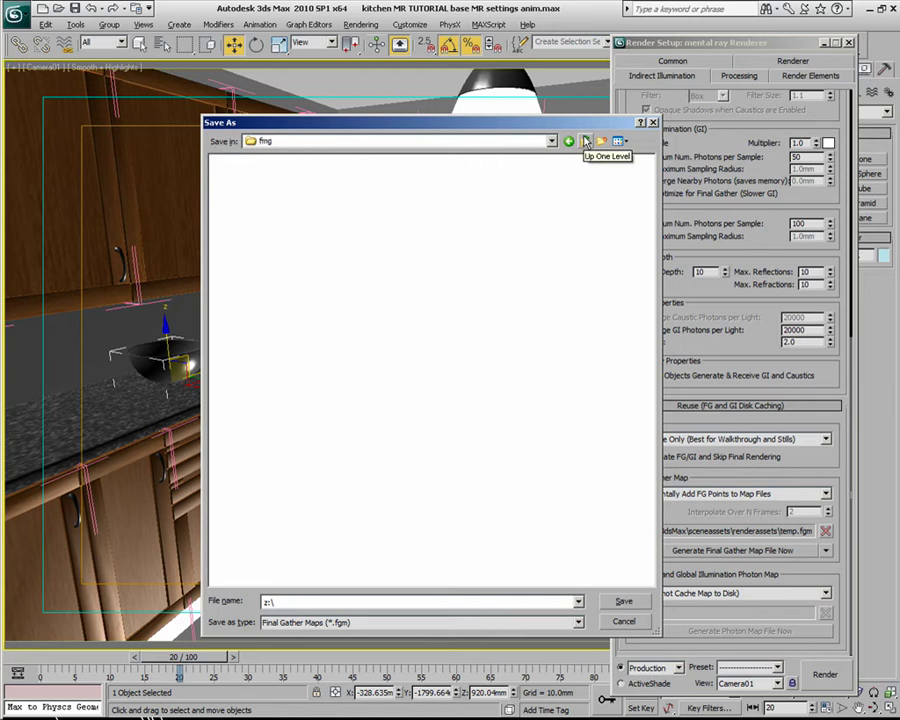
Step: Rename the new folder to fgm and set the final gather map file inside it to kitchen_fgmfile.fgm
{"action": "left_click", "coordinate": [585, 141]}
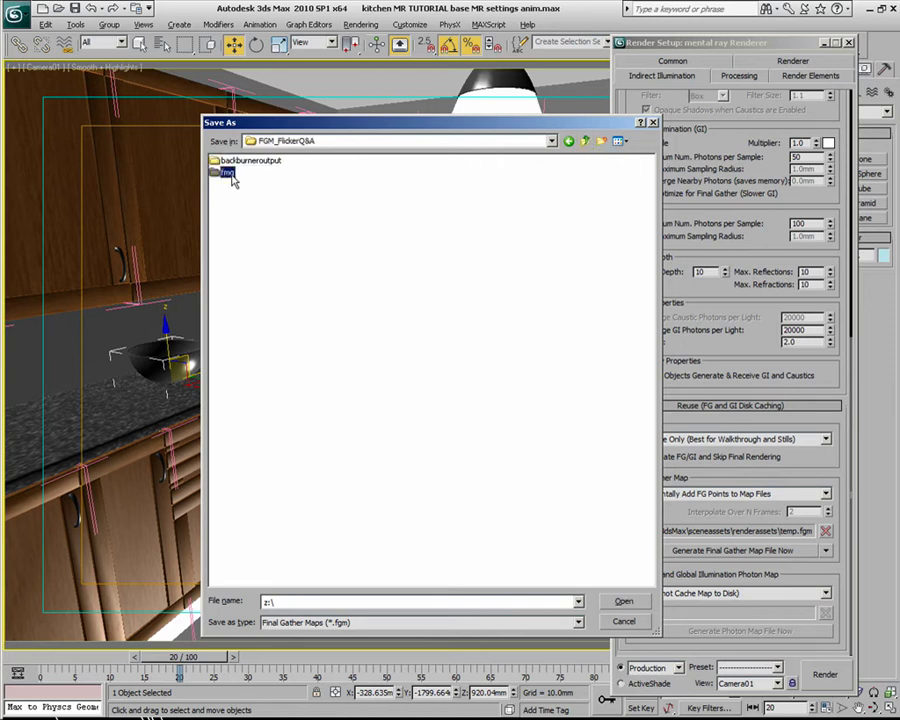
{"action": "left_click", "coordinate": [227, 173]}
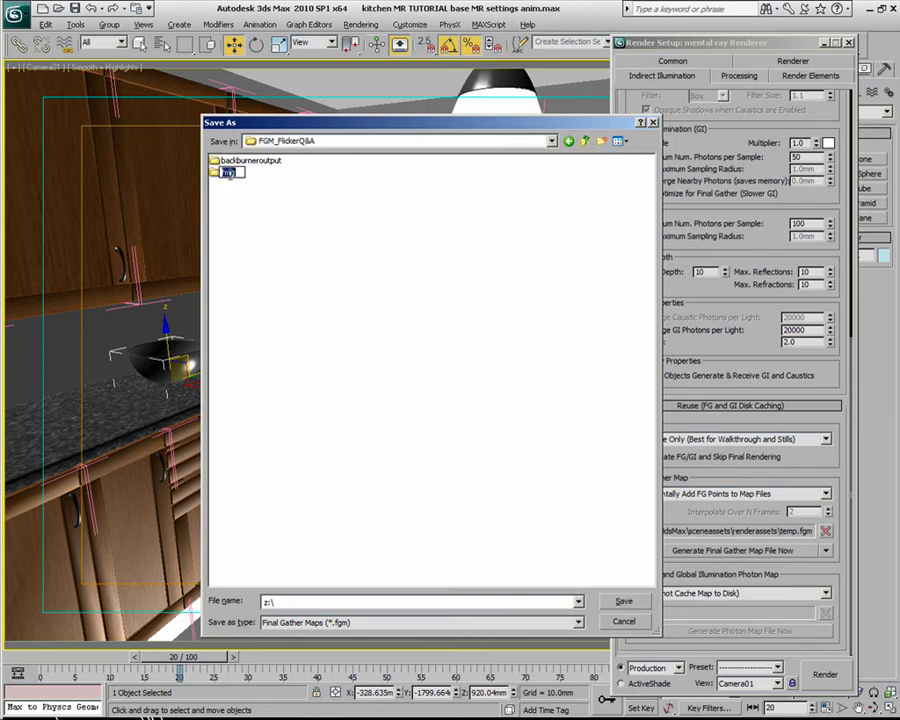
{"action": "double_click", "coordinate": [228, 172]}
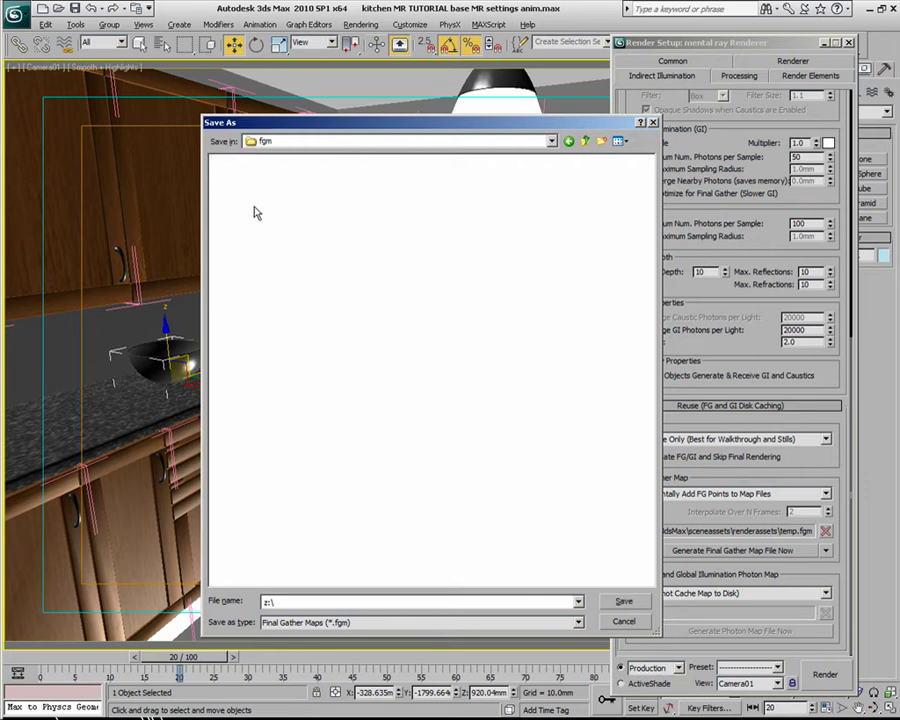
{"action": "type", "text": "kitchenb"}
{"action": "key", "text": "Return"}
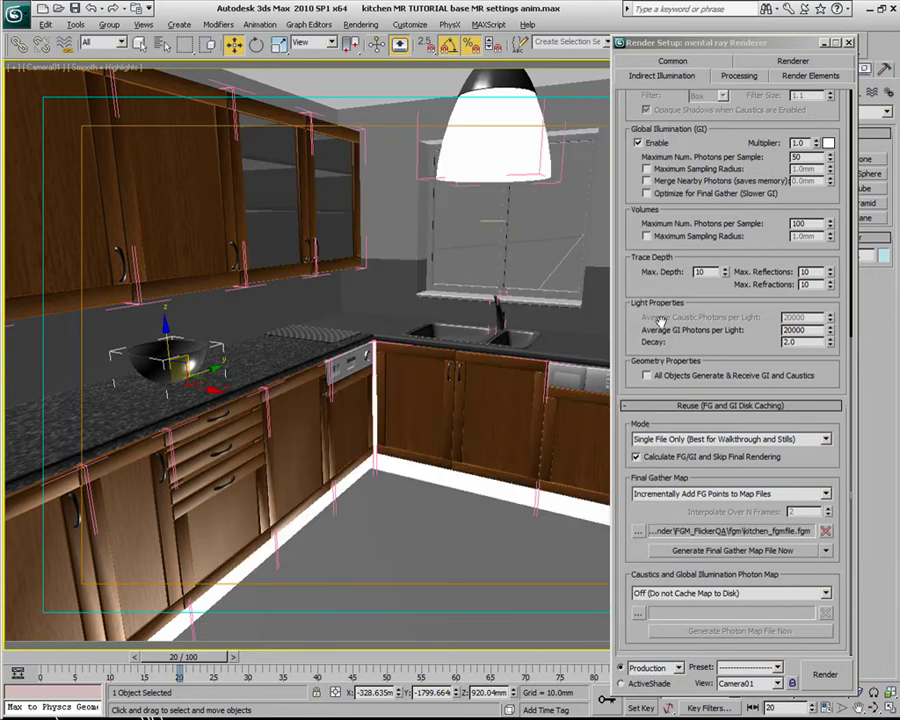
Step: Turn off Net Render in the common render parameters and check the Every Nth Frame setting
{"action": "scroll", "coordinate": [648, 284], "scroll_direction": "up", "scroll_amount": 5}
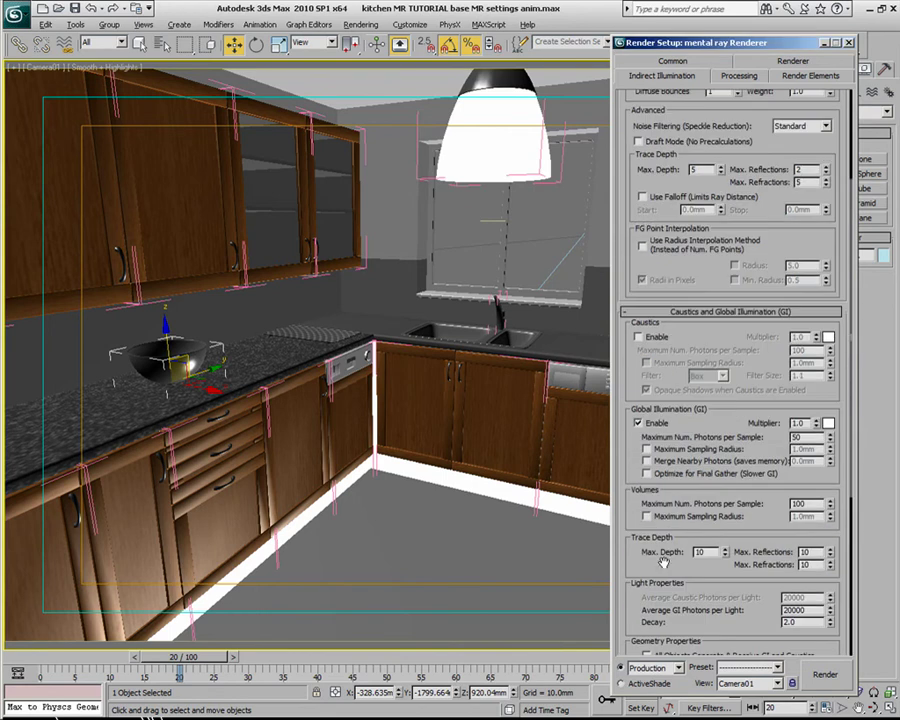
{"action": "left_click", "coordinate": [708, 64]}
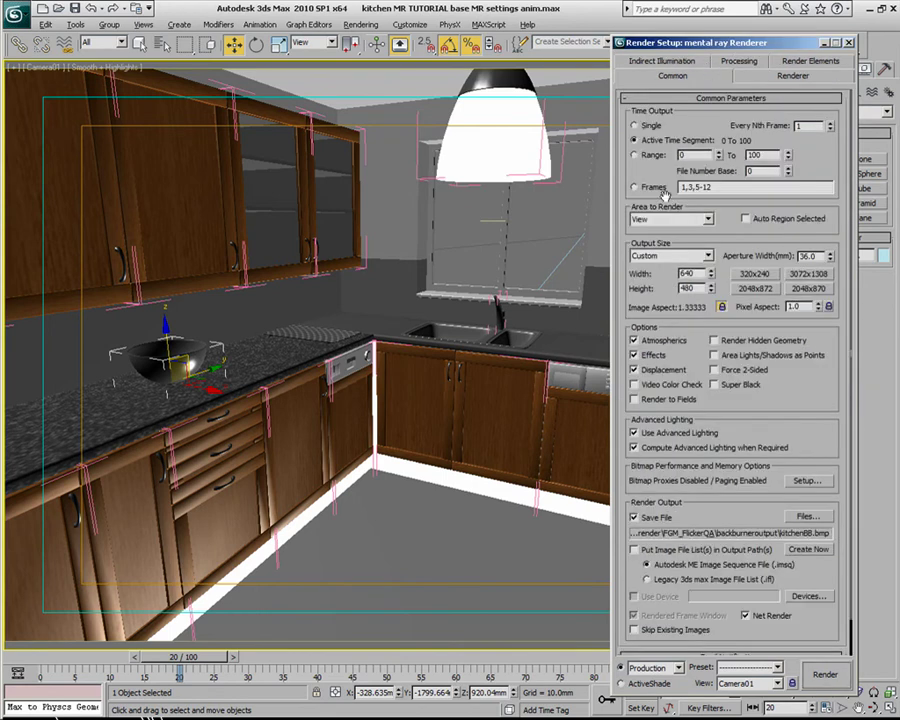
{"action": "left_click", "coordinate": [757, 617]}
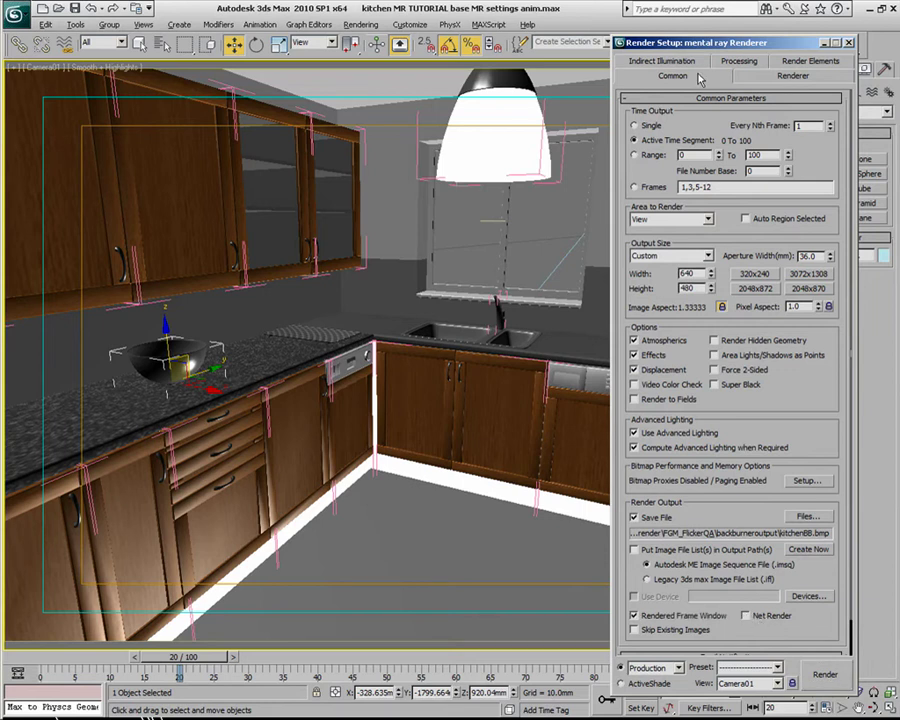
{"action": "double_click", "coordinate": [809, 127]}
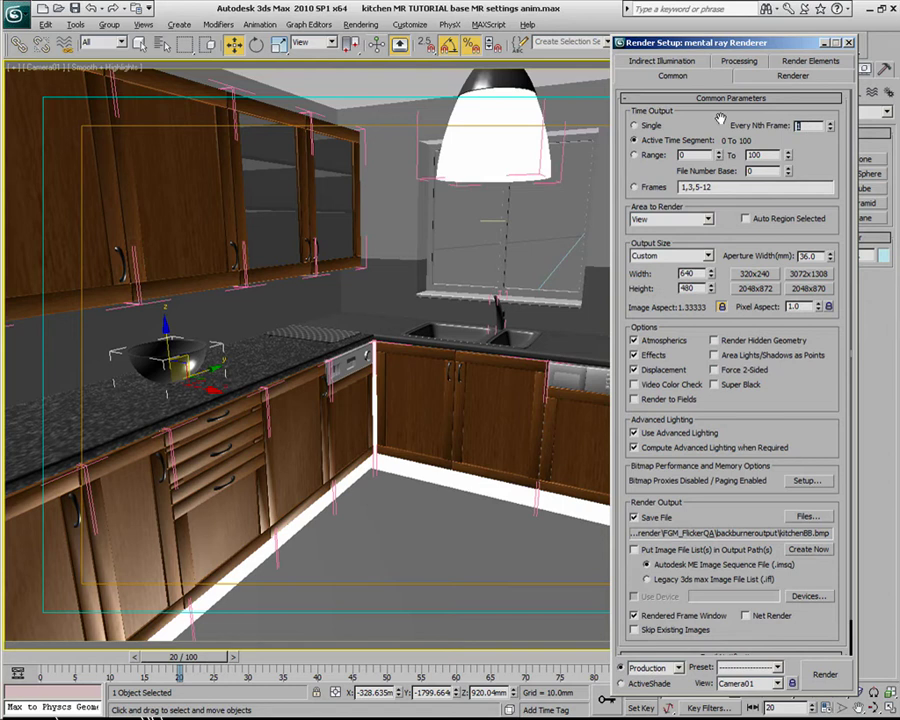
Step: Generate the final gather map file from frame 0 to 100, every 20 frames, and move the rendered frame window clear of Render Setup
{"action": "left_click", "coordinate": [661, 60]}
{"action": "scroll", "coordinate": [753, 565], "scroll_direction": "down", "scroll_amount": 5}
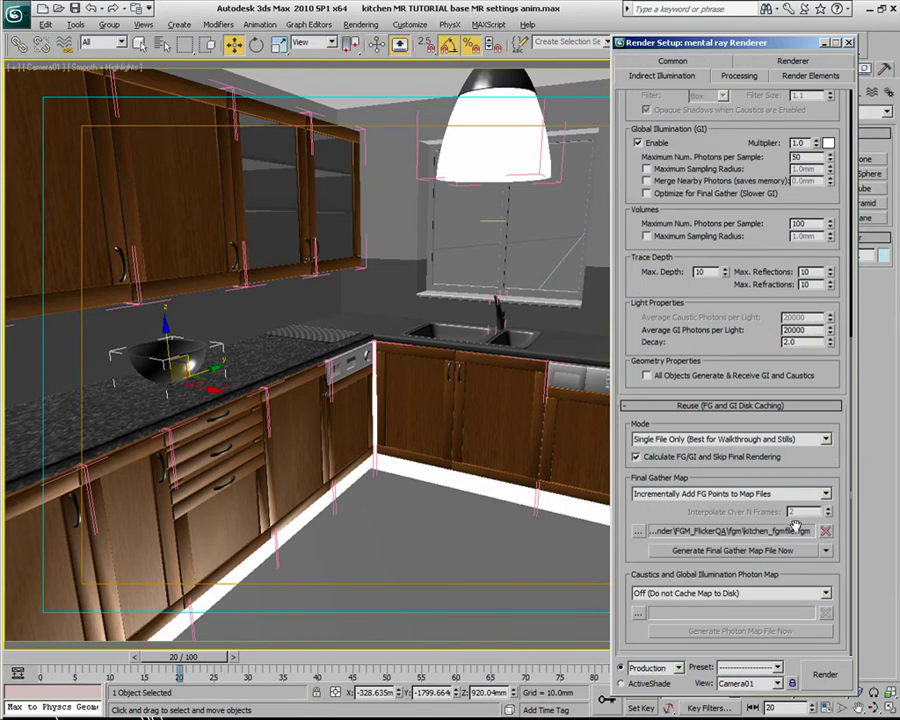
{"action": "left_click", "coordinate": [825, 551]}
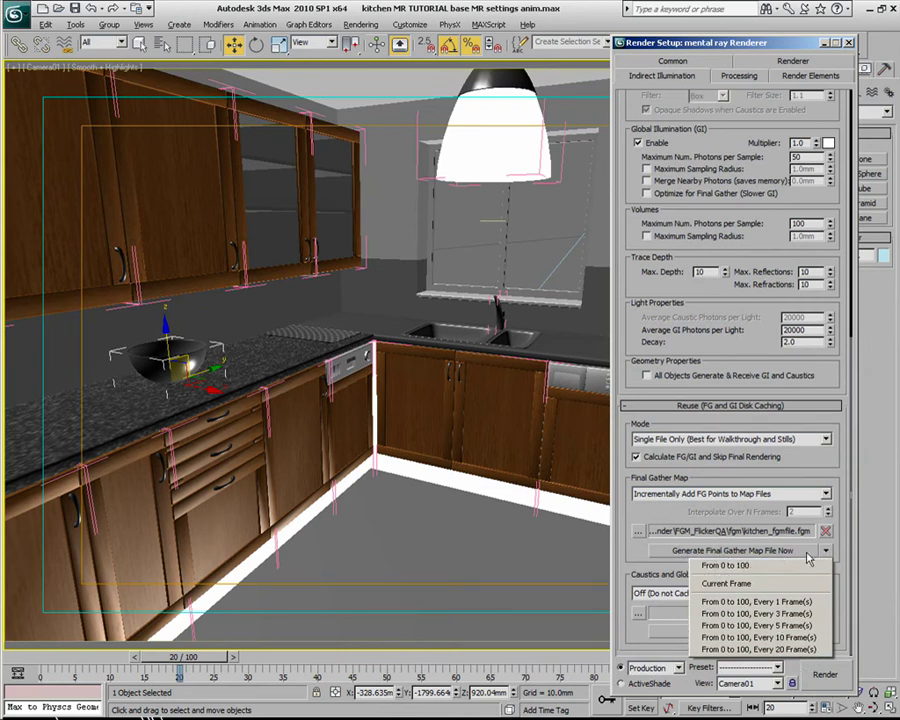
{"action": "left_click", "coordinate": [706, 553]}
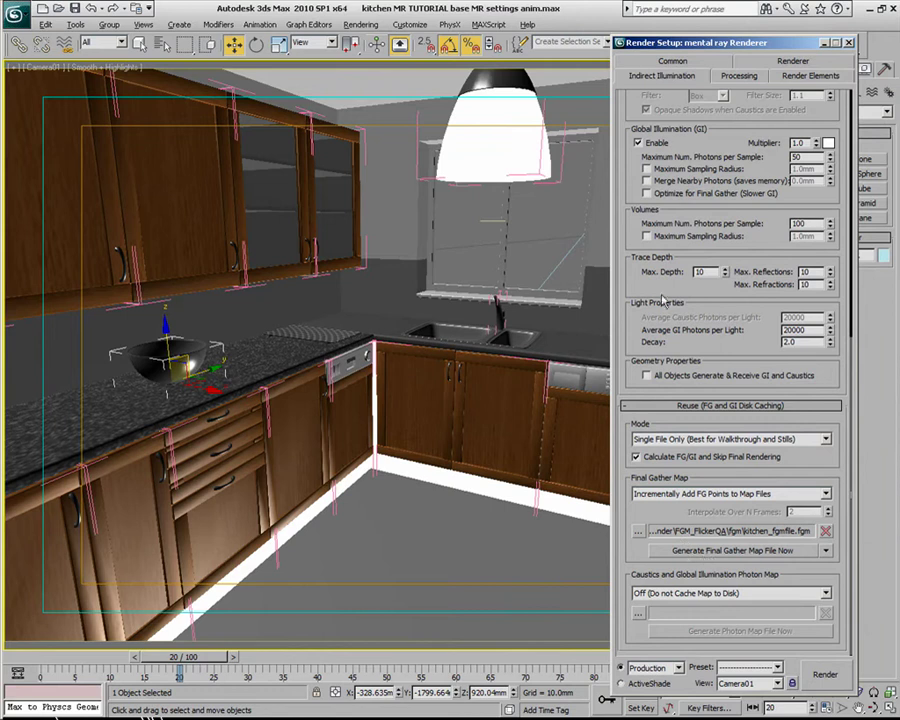
{"action": "left_click", "coordinate": [673, 61]}
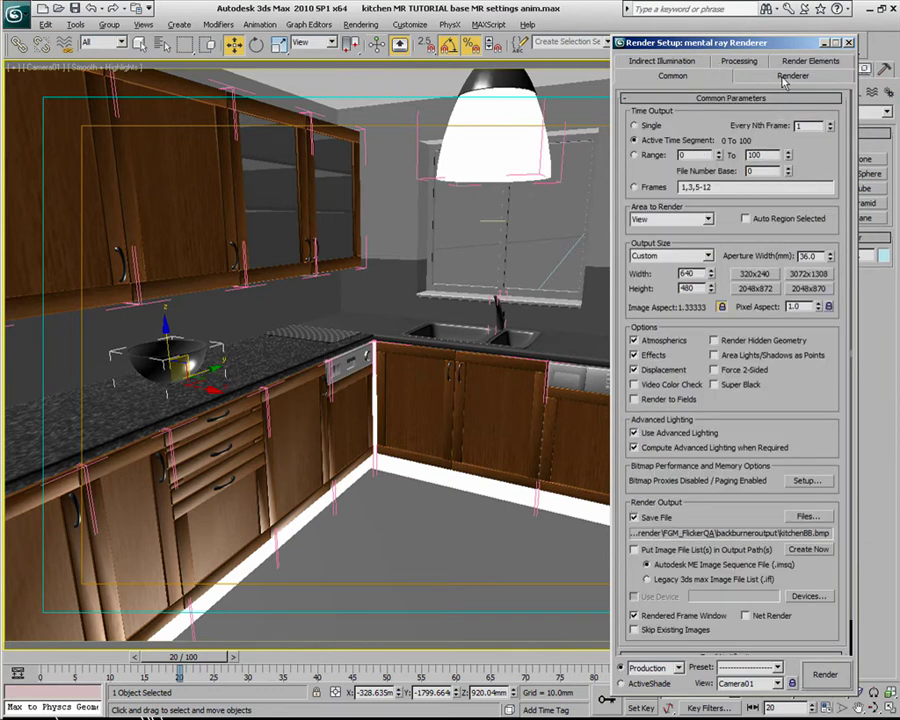
{"action": "left_click", "coordinate": [662, 61]}
{"action": "left_click", "coordinate": [827, 551]}
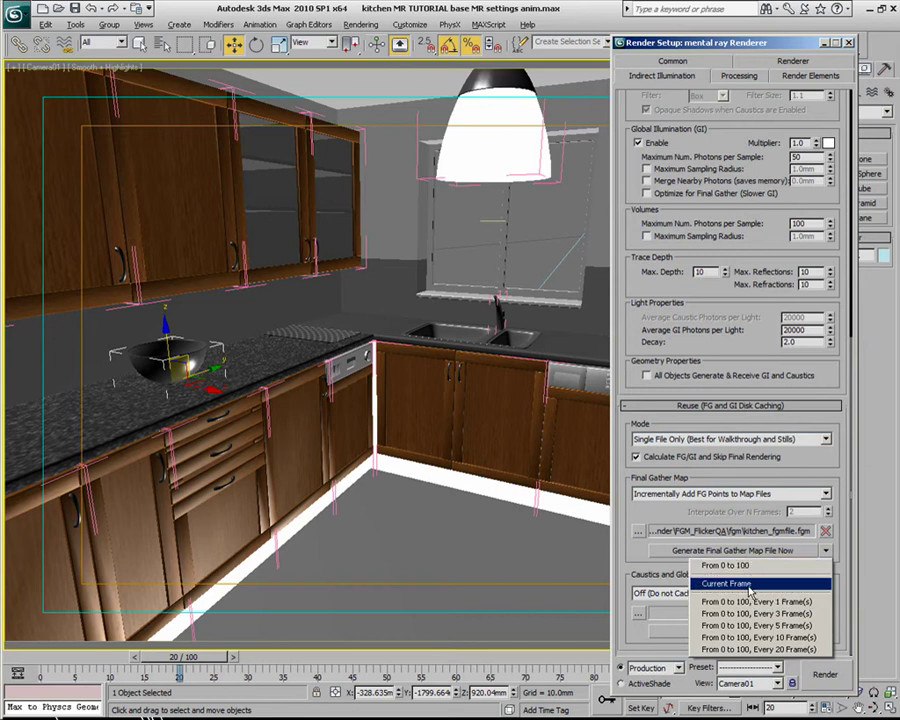
{"action": "left_click", "coordinate": [726, 650]}
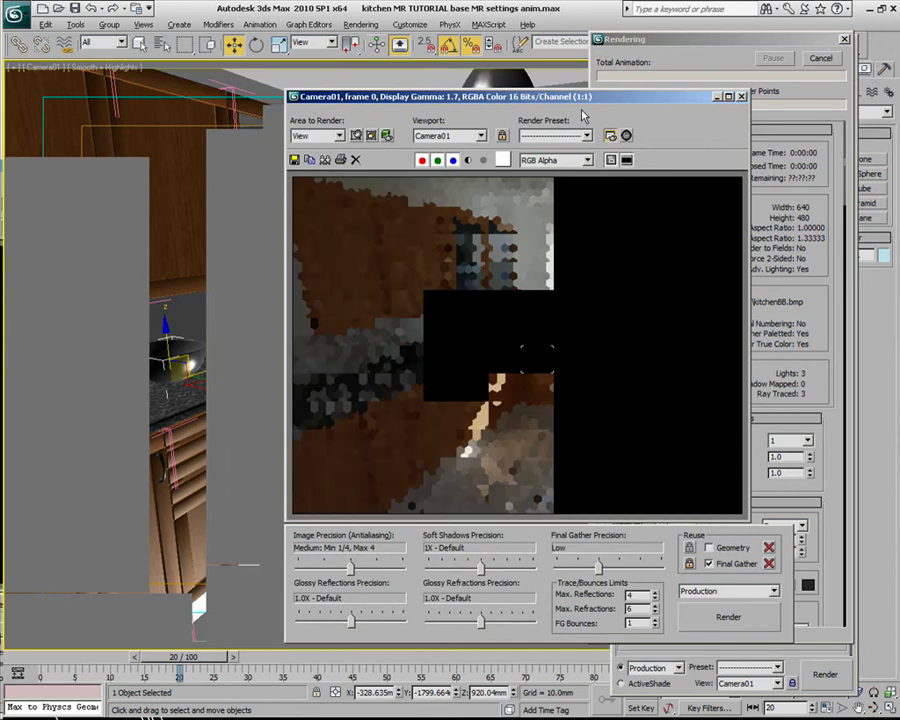
{"action": "left_click_drag", "start_coordinate": [410, 96], "coordinate": [212, 71]}
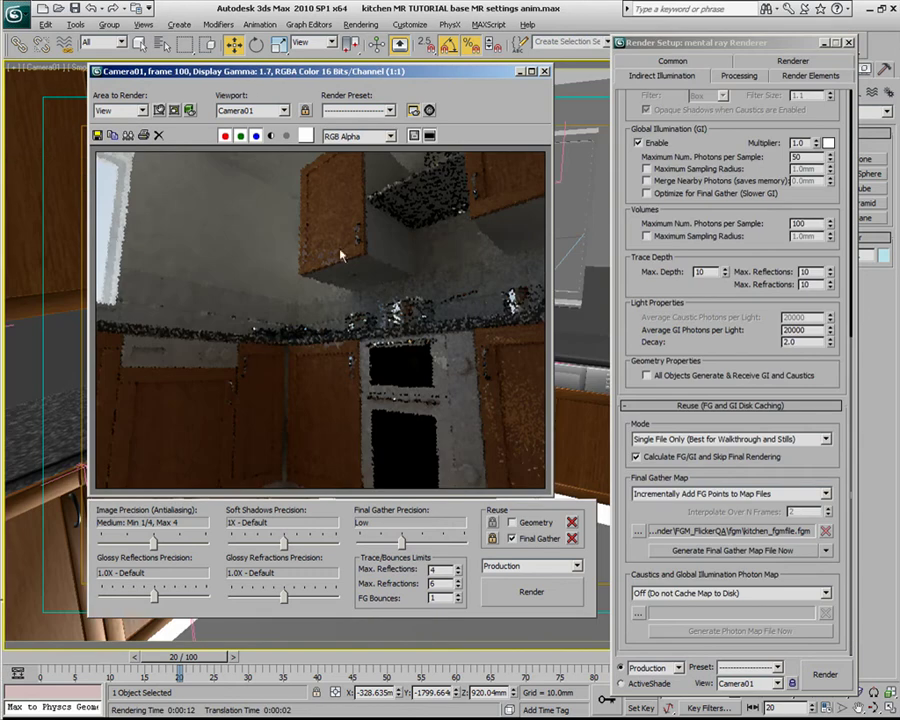
{"action": "left_click_drag", "start_coordinate": [270, 72], "coordinate": [232, 74]}
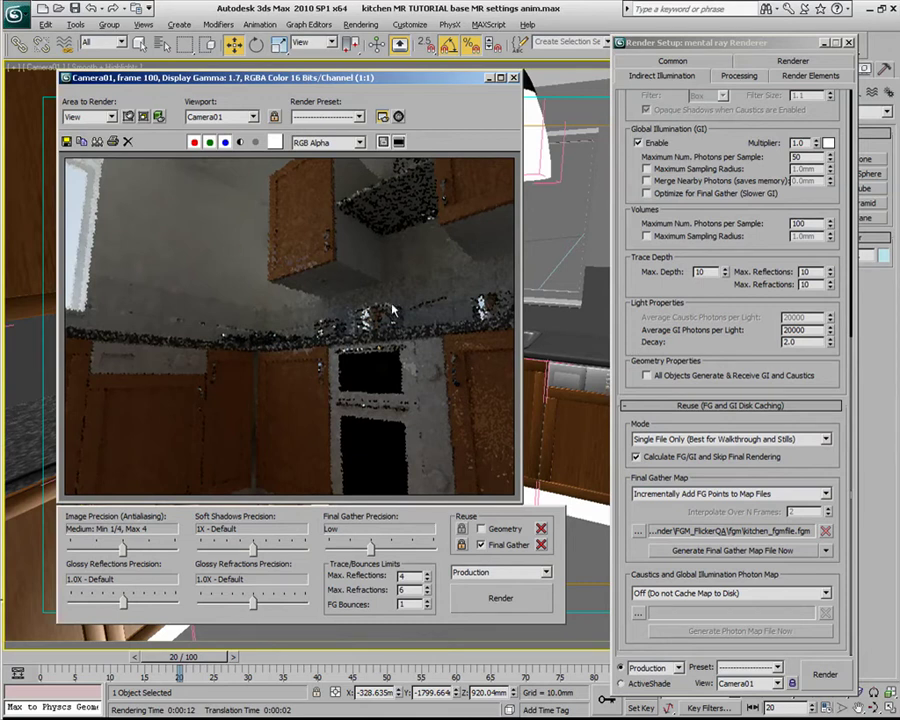
Step: Review the Final Gather and Global Illumination settings and the available disk caching modes without changing them
{"action": "scroll", "coordinate": [675, 395], "scroll_direction": "up", "scroll_amount": 10}
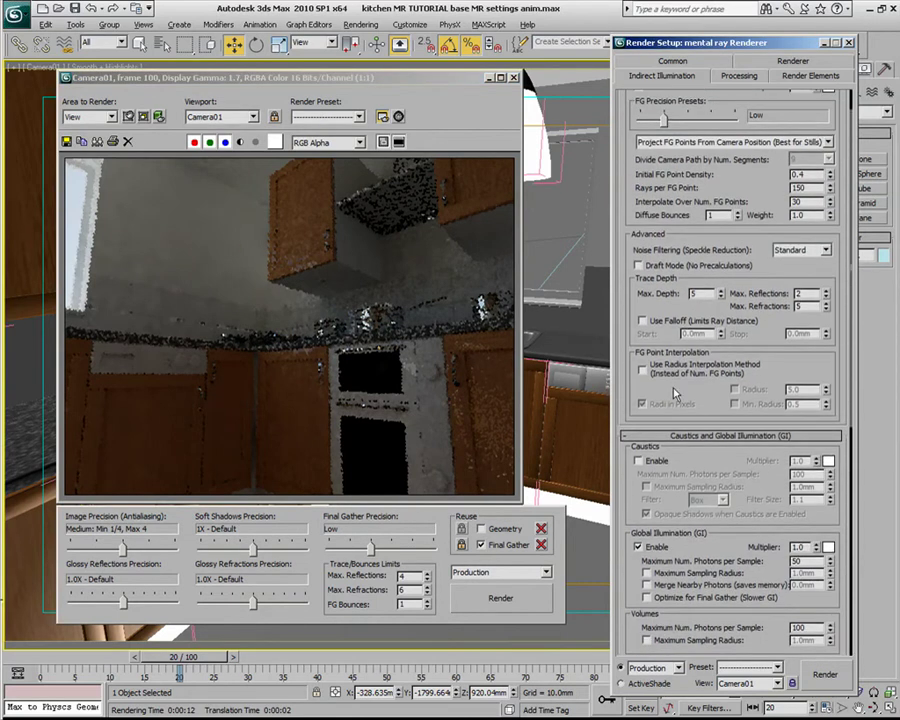
{"action": "scroll", "coordinate": [672, 393], "scroll_direction": "up", "scroll_amount": 2}
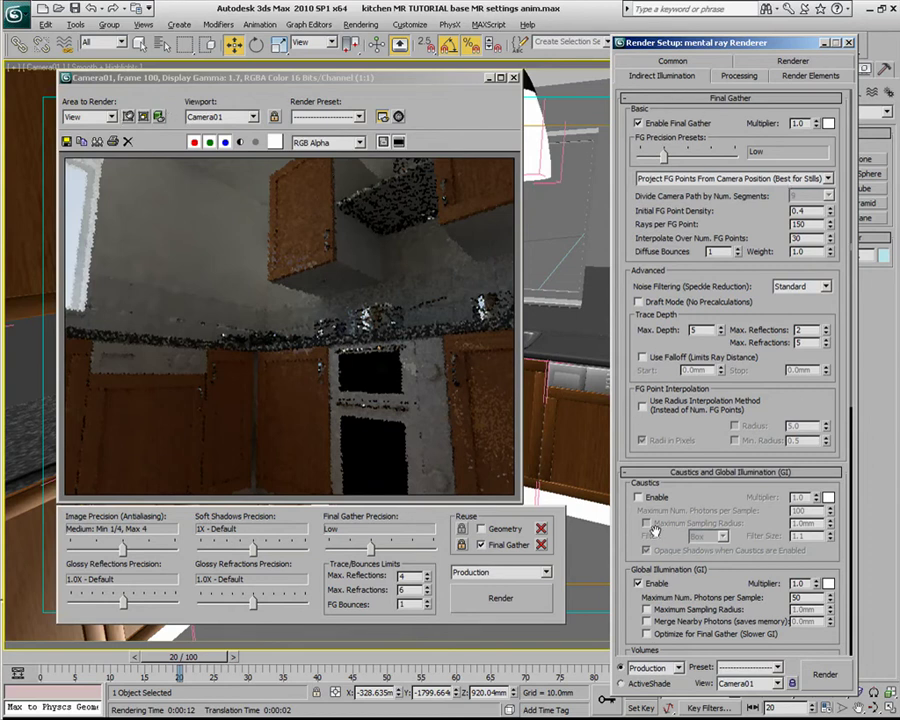
{"action": "scroll", "coordinate": [676, 560], "scroll_direction": "down", "scroll_amount": 10}
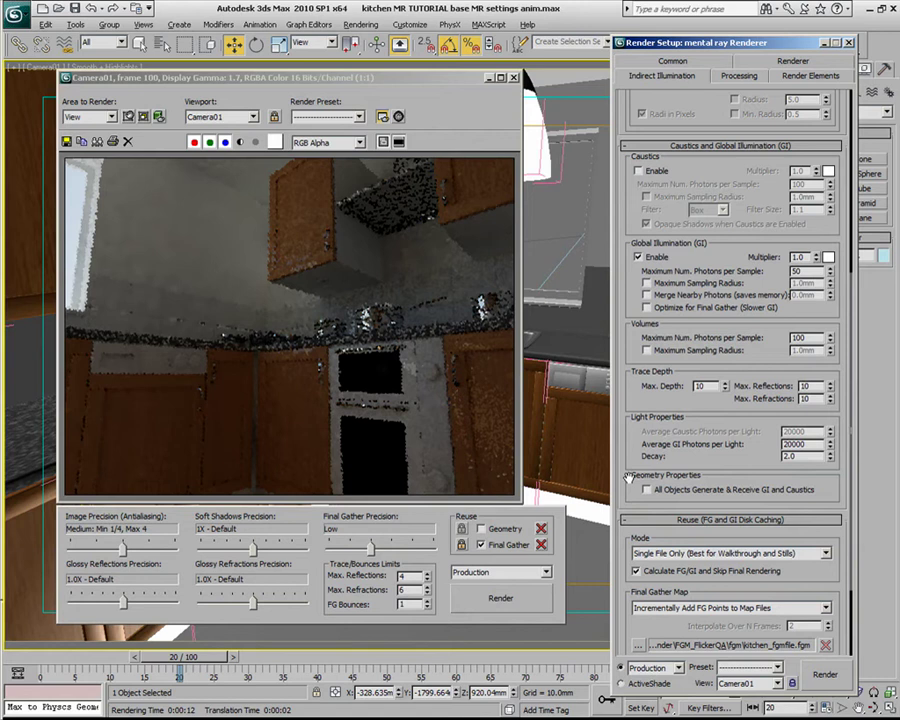
{"action": "scroll", "coordinate": [631, 540], "scroll_direction": "up", "scroll_amount": 5}
{"action": "scroll", "coordinate": [637, 571], "scroll_direction": "down", "scroll_amount": 8}
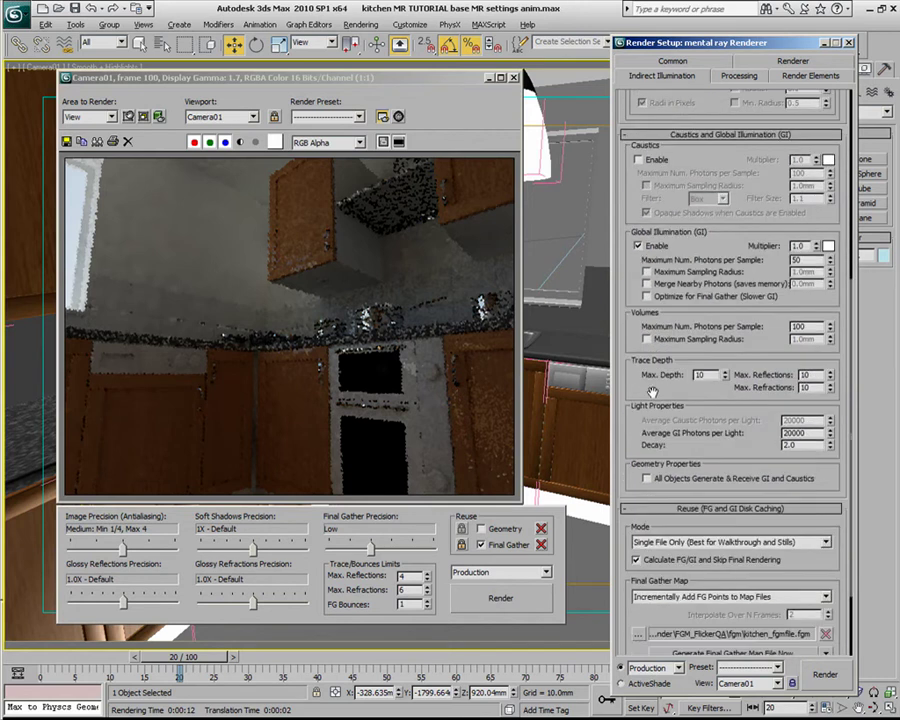
{"action": "left_click", "coordinate": [697, 468]}
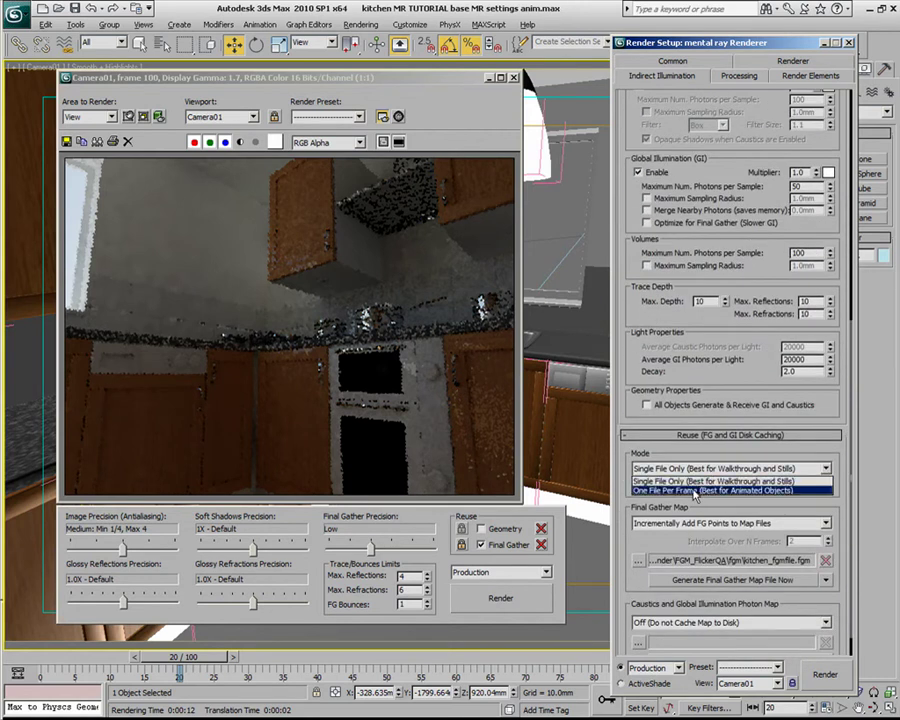
{"action": "left_click", "coordinate": [631, 422]}
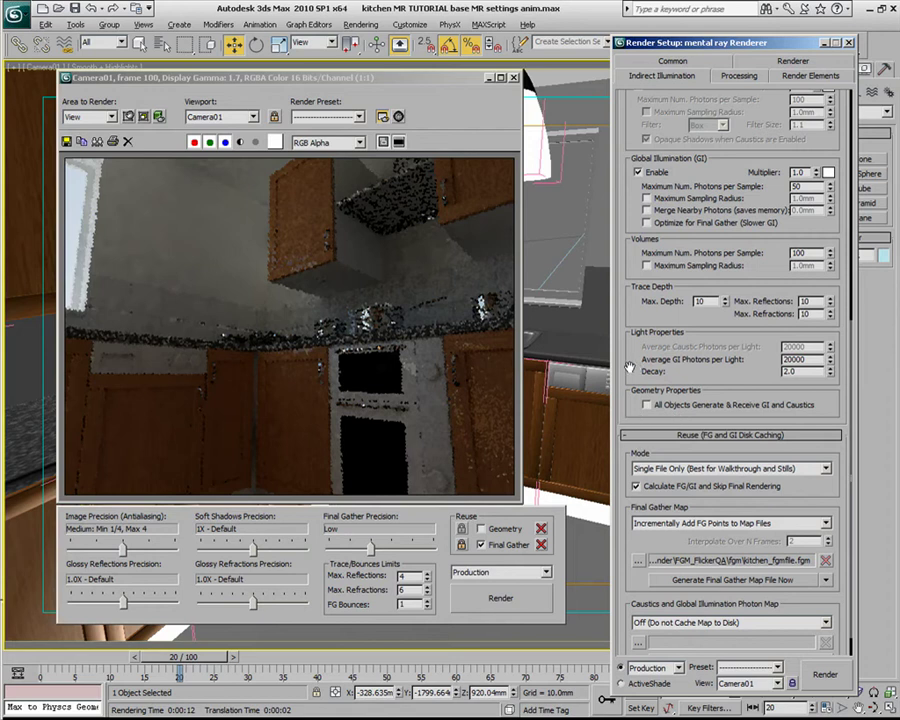
Step: Enable Distributed Render for bucket rendering and Use Placeholder Objects in the translator's memory options
{"action": "left_click", "coordinate": [740, 75]}
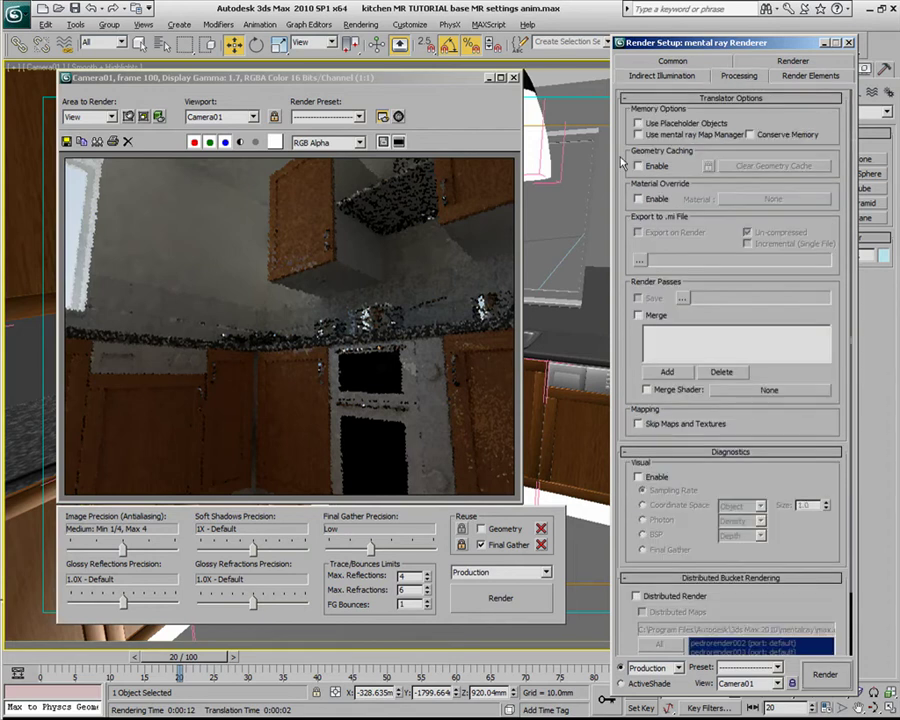
{"action": "scroll", "coordinate": [672, 540], "scroll_direction": "down", "scroll_amount": 3}
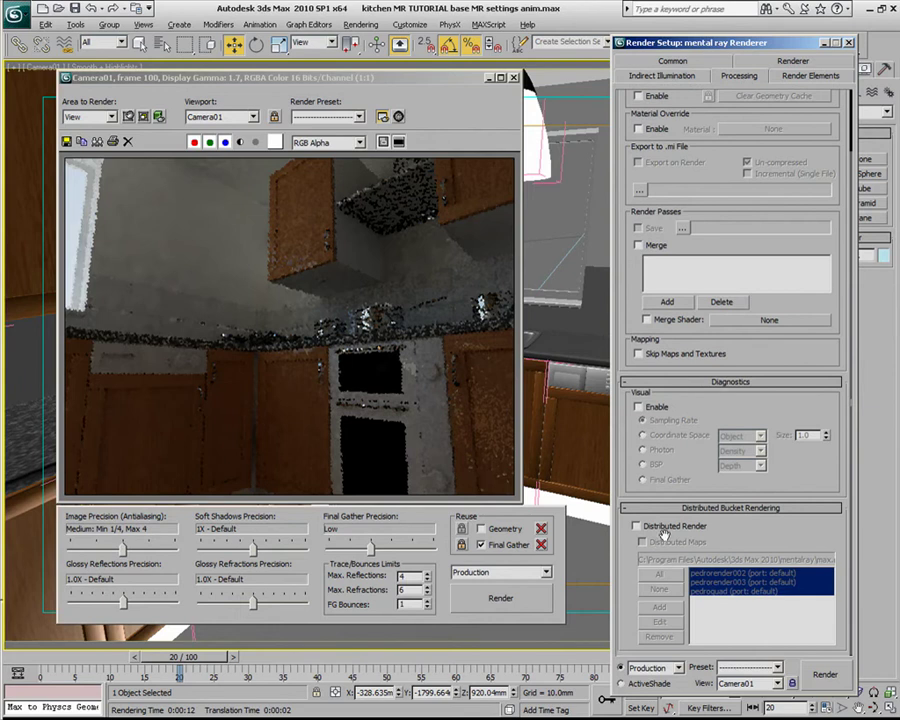
{"action": "left_click", "coordinate": [645, 527]}
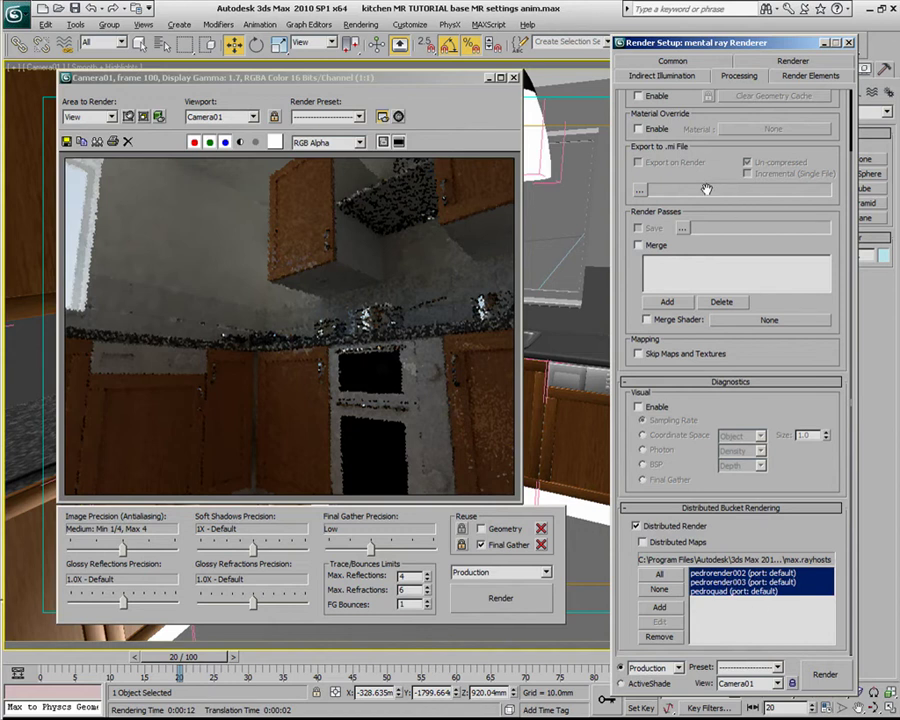
{"action": "scroll", "coordinate": [700, 160], "scroll_direction": "up", "scroll_amount": 3}
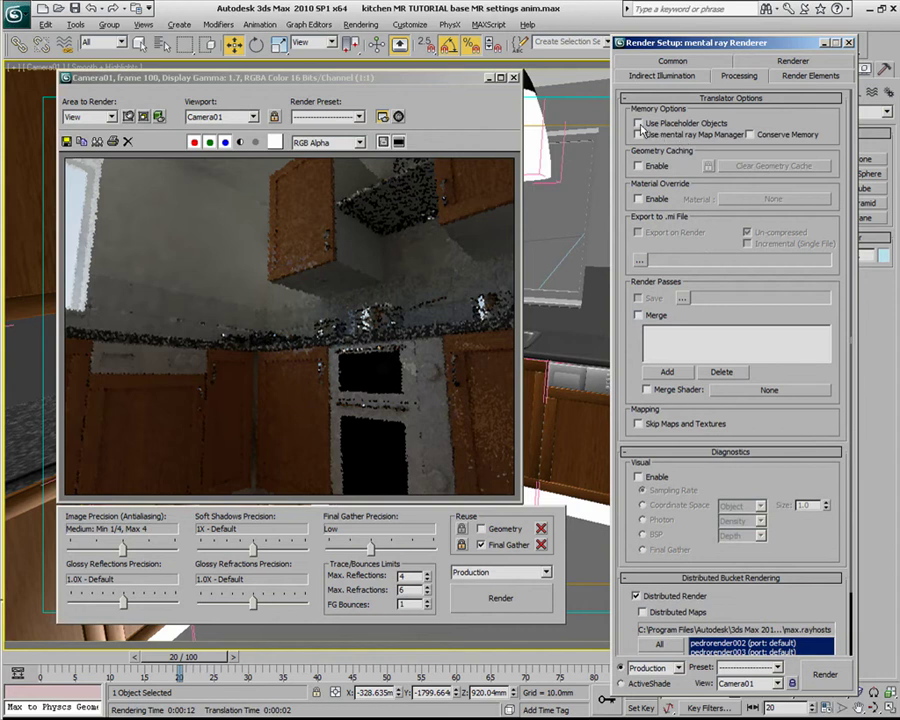
{"action": "scroll", "coordinate": [698, 540], "scroll_direction": "down", "scroll_amount": 3}
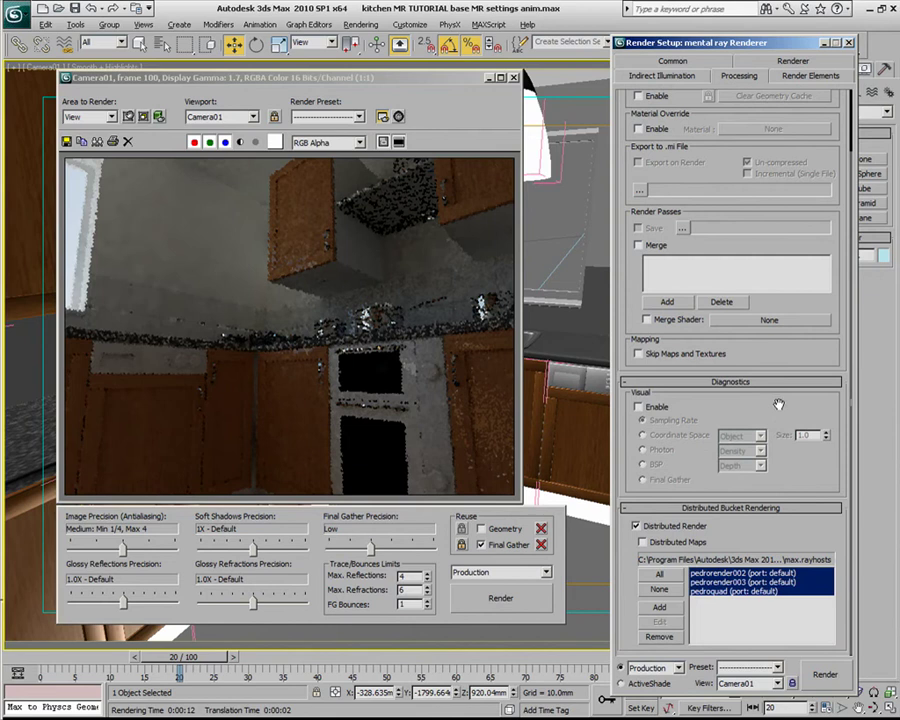
{"action": "scroll", "coordinate": [705, 470], "scroll_direction": "up", "scroll_amount": 3}
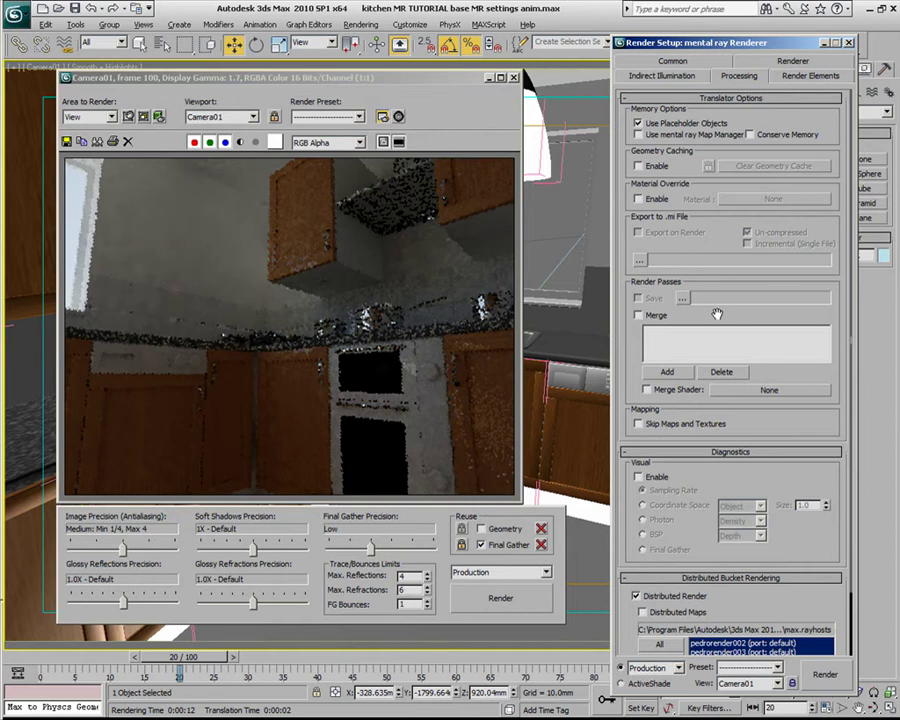
Step: Set the final gather map file to a new file named kitchen_fgmdistributedfile.fgm in the fgm folder
{"action": "scroll", "coordinate": [710, 220], "scroll_direction": "down", "scroll_amount": 3}
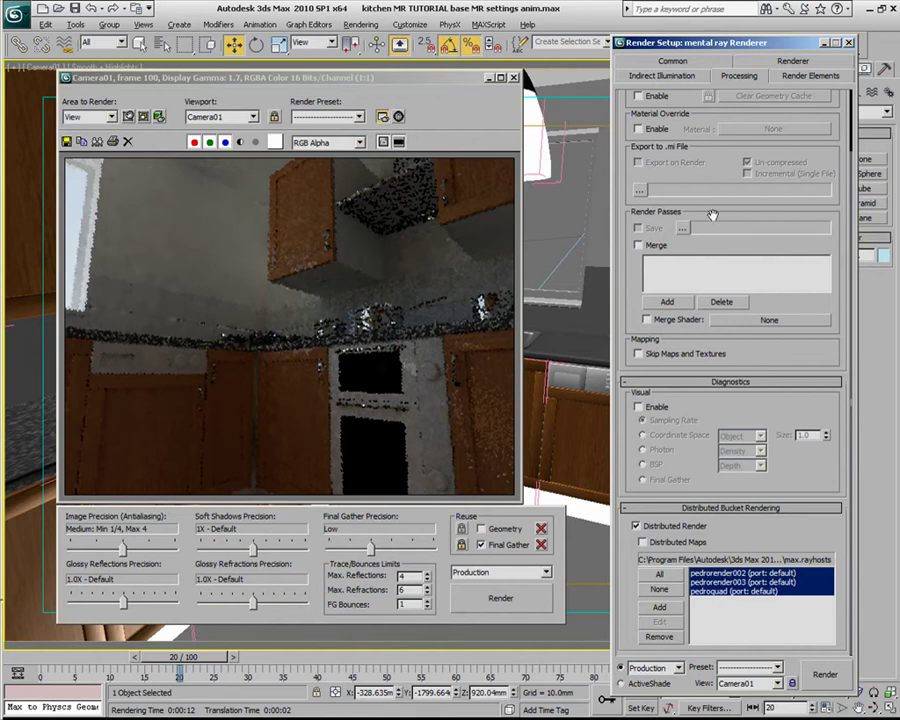
{"action": "scroll", "coordinate": [720, 250], "scroll_direction": "up", "scroll_amount": 3}
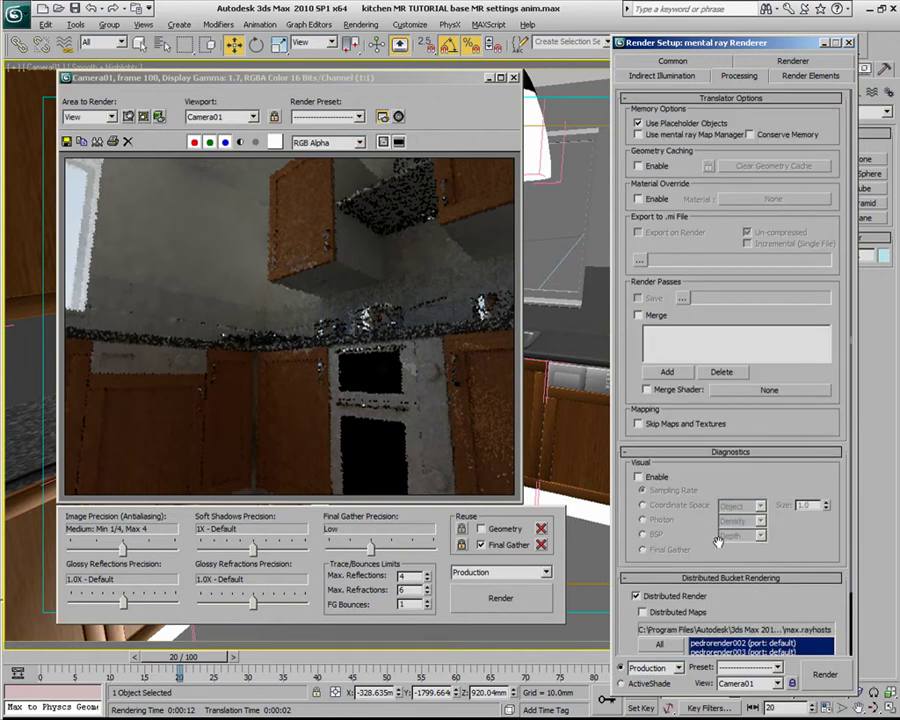
{"action": "left_click", "coordinate": [685, 75]}
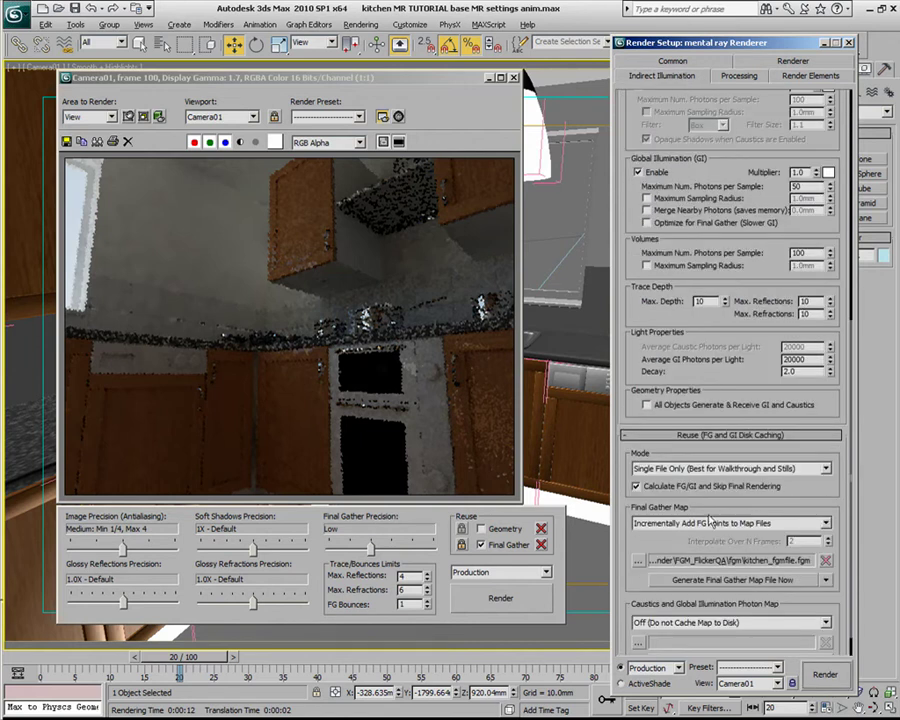
{"action": "left_click", "coordinate": [638, 561]}
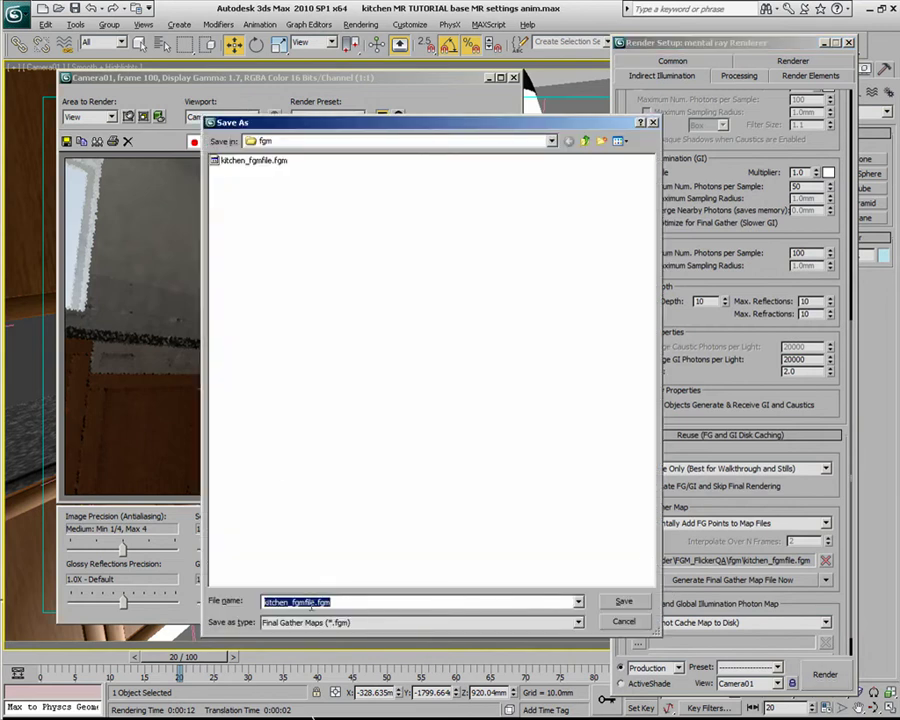
{"action": "left_click", "coordinate": [304, 603]}
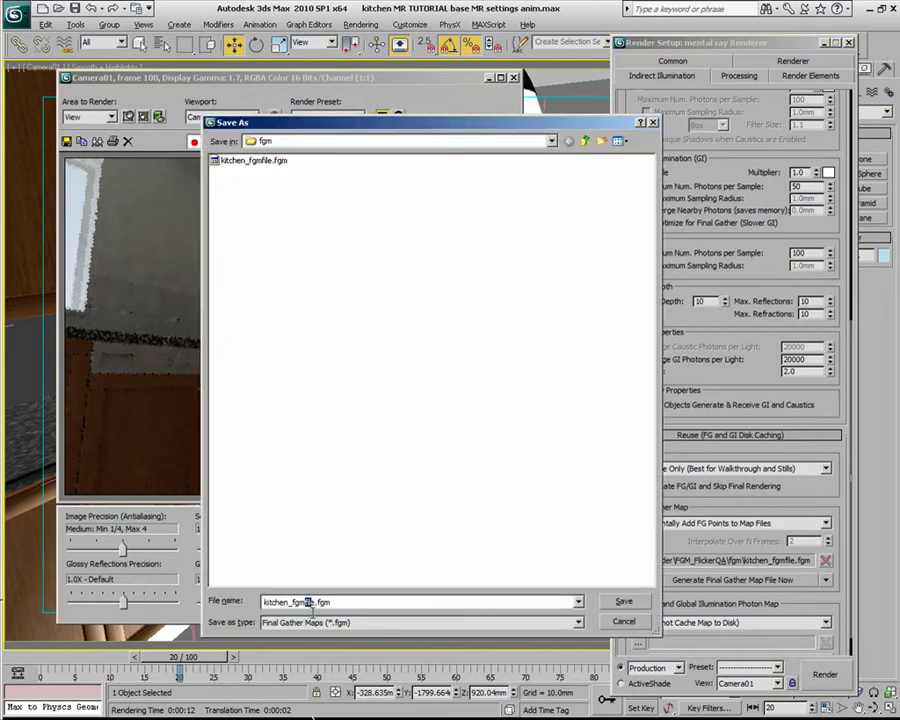
{"action": "type", "text": "distributed"}
{"action": "key", "text": "Return"}
Step: Generate the distributed final gather map file from frame 0 to 100, every 10 frames, and reposition the rendered frame window
{"action": "scroll", "coordinate": [690, 280], "scroll_direction": "up", "scroll_amount": 5}
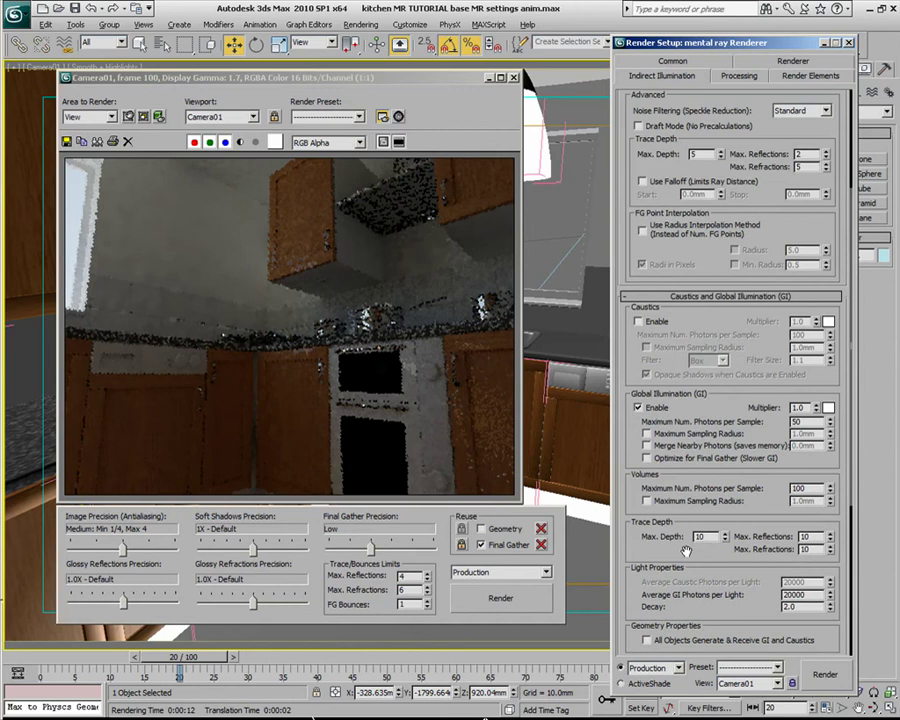
{"action": "scroll", "coordinate": [678, 253], "scroll_direction": "up", "scroll_amount": 3}
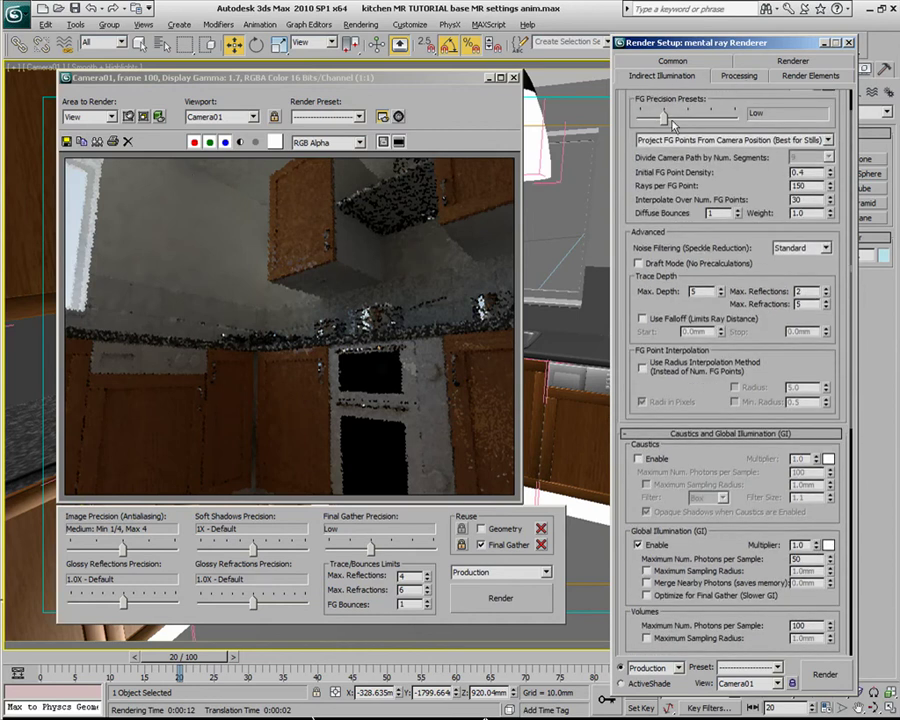
{"action": "scroll", "coordinate": [715, 397], "scroll_direction": "down", "scroll_amount": 7}
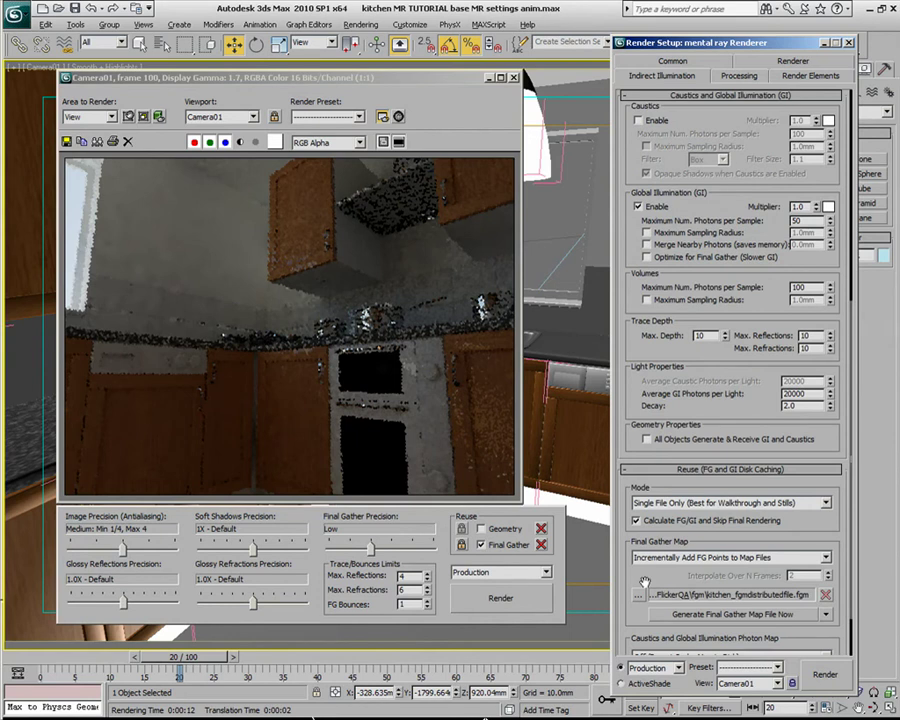
{"action": "scroll", "coordinate": [648, 392], "scroll_direction": "down", "scroll_amount": 2}
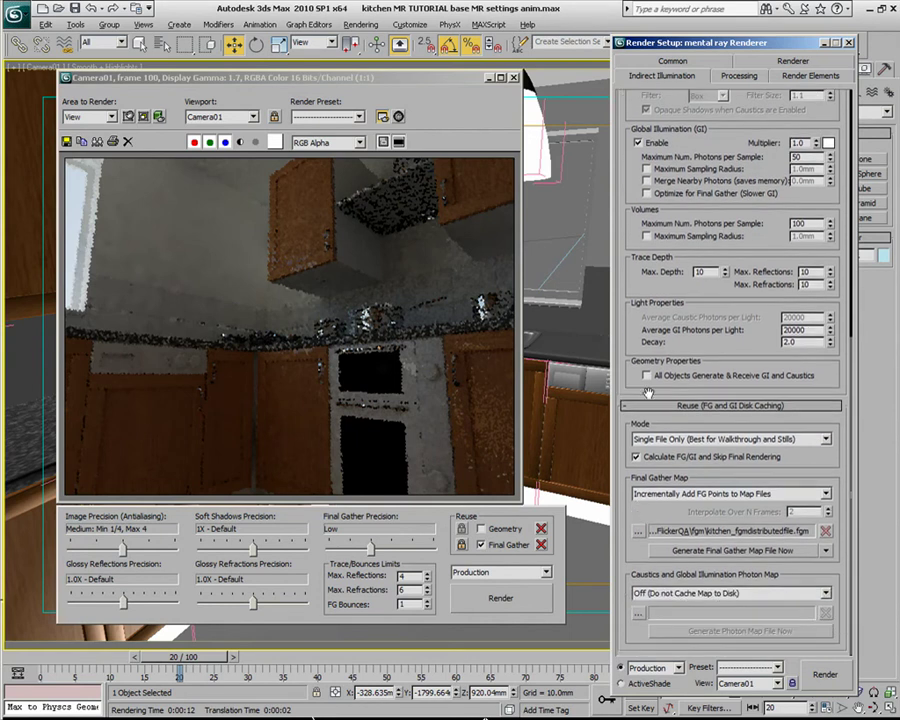
{"action": "left_click", "coordinate": [826, 550]}
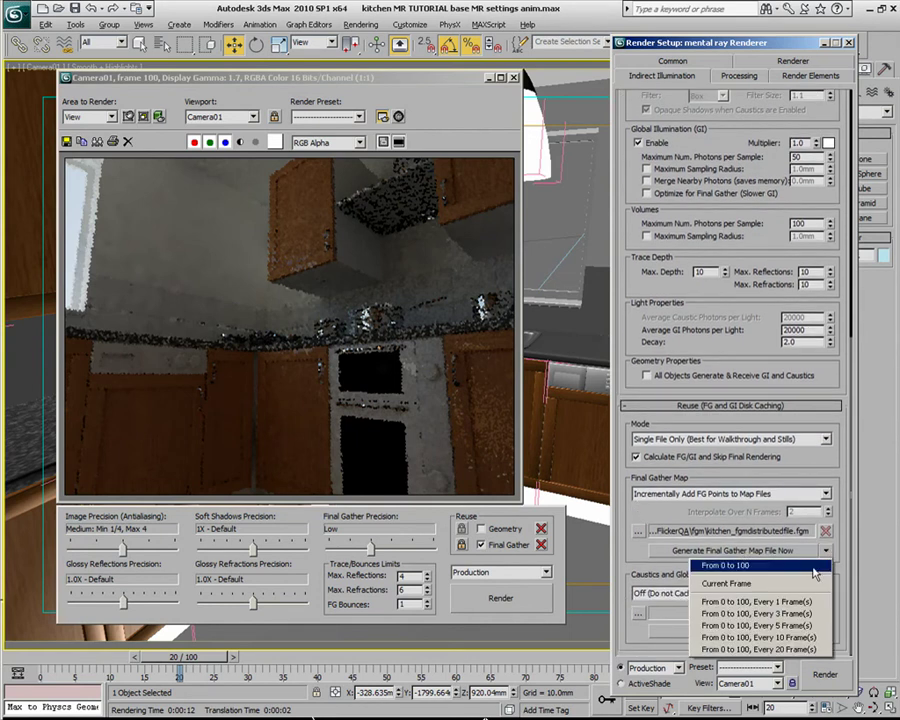
{"action": "left_click", "coordinate": [806, 638]}
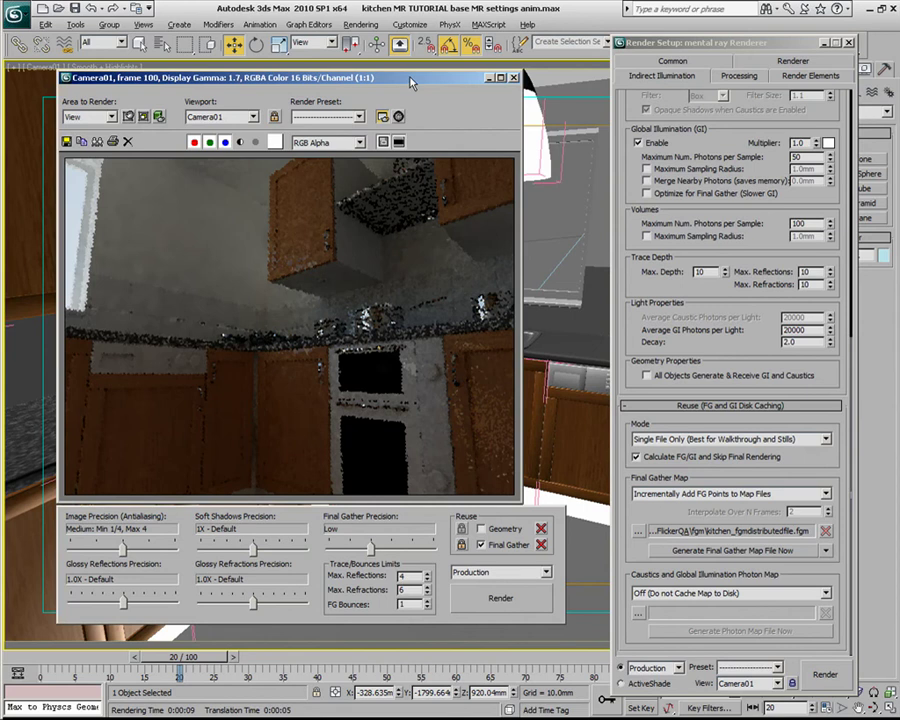
{"action": "left_click_drag", "start_coordinate": [410, 82], "coordinate": [420, 62]}
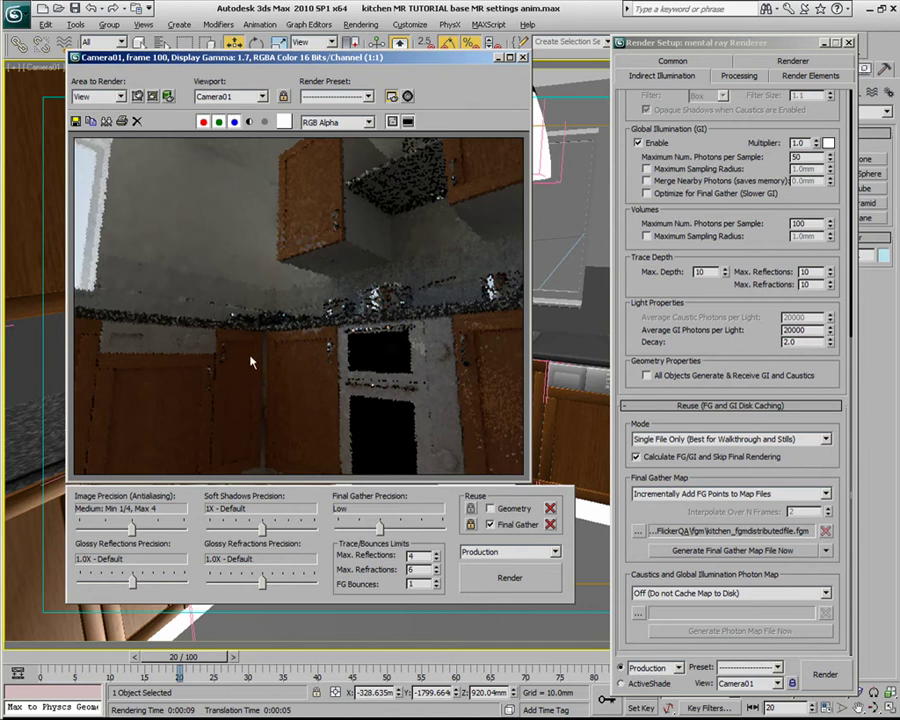
Step: Set the final gather map to Read FG Points Only from Existing Map Files and disable Calculate FG/GI and Skip Final Rendering
{"action": "left_click", "coordinate": [664, 494]}
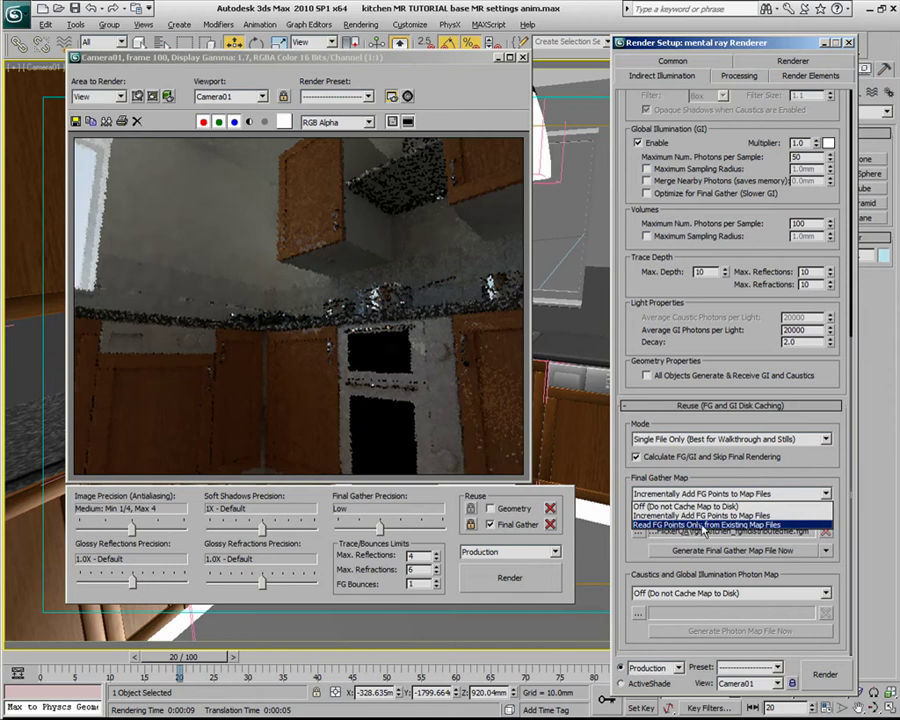
{"action": "left_click", "coordinate": [744, 525]}
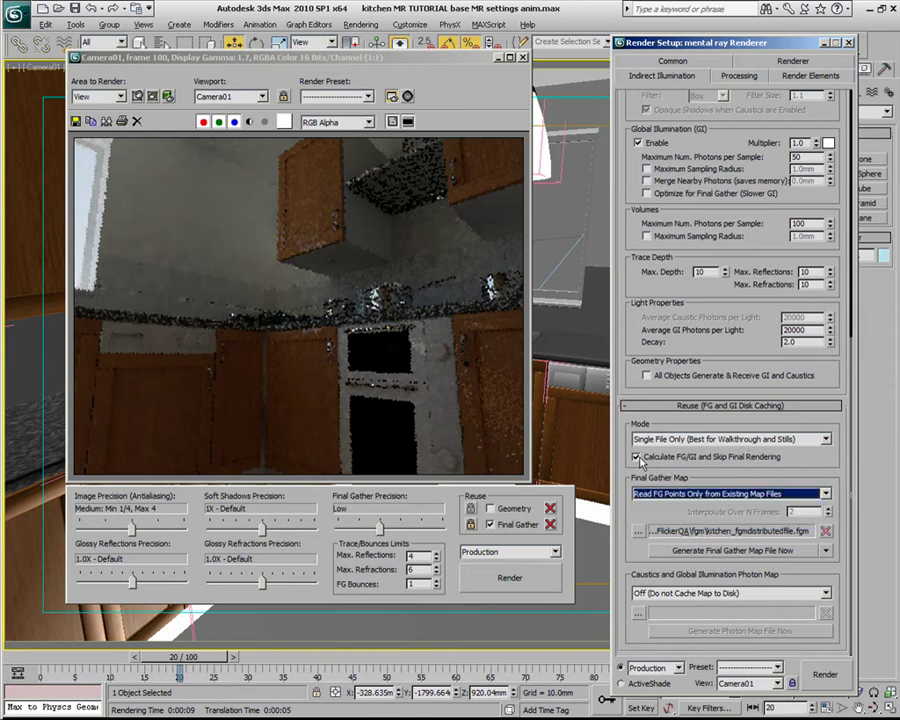
{"action": "left_click", "coordinate": [708, 458]}
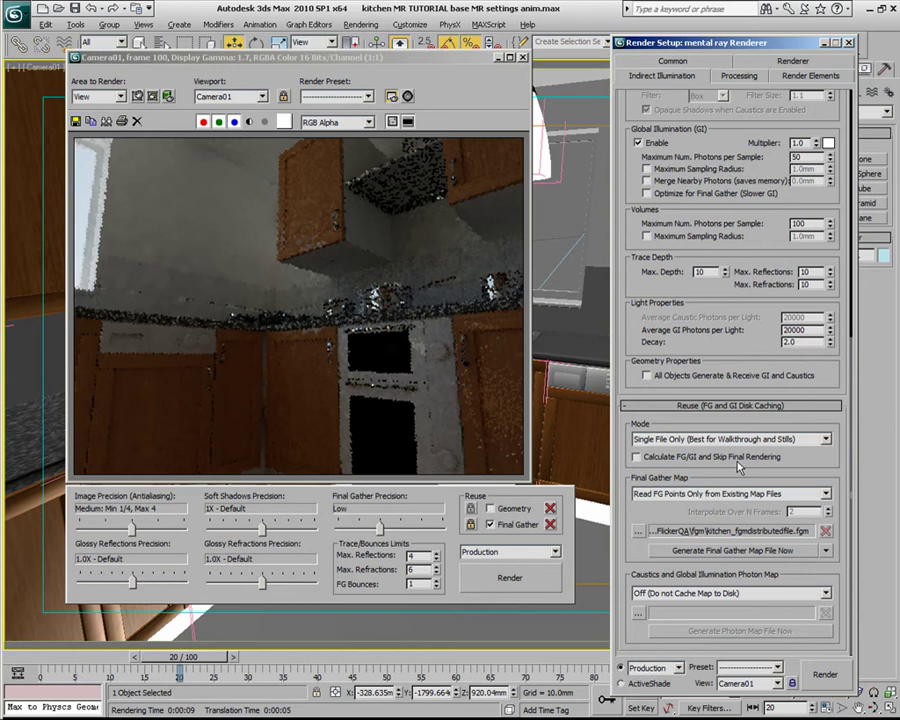
Step: Review the Final Gather, distributed bucket rendering and common output settings before the final render
{"action": "scroll", "coordinate": [730, 450], "scroll_direction": "up", "scroll_amount": 5}
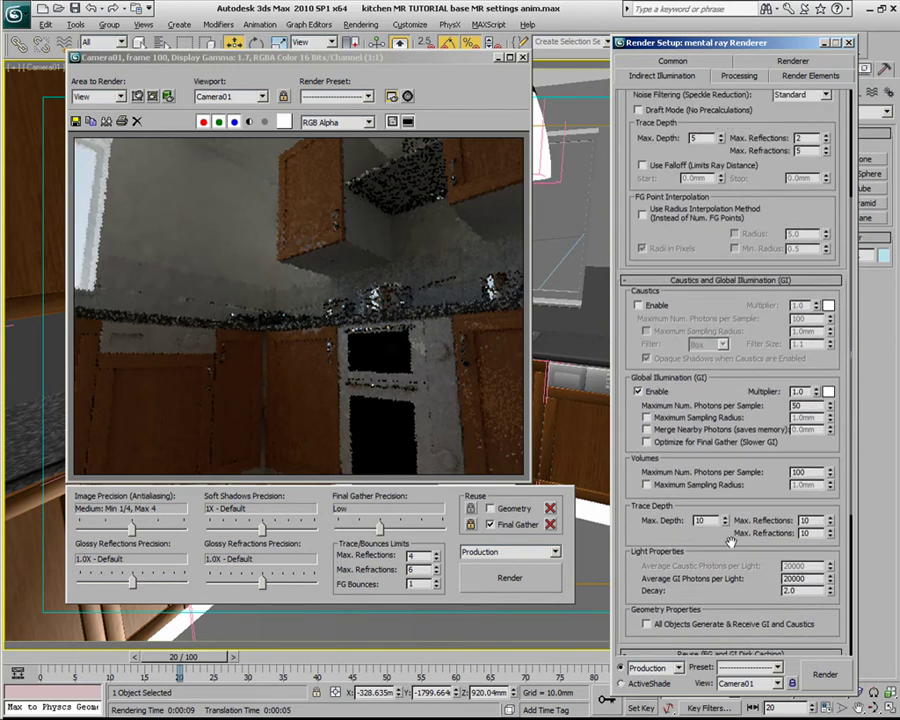
{"action": "left_click_drag", "start_coordinate": [717, 374], "coordinate": [733, 557]}
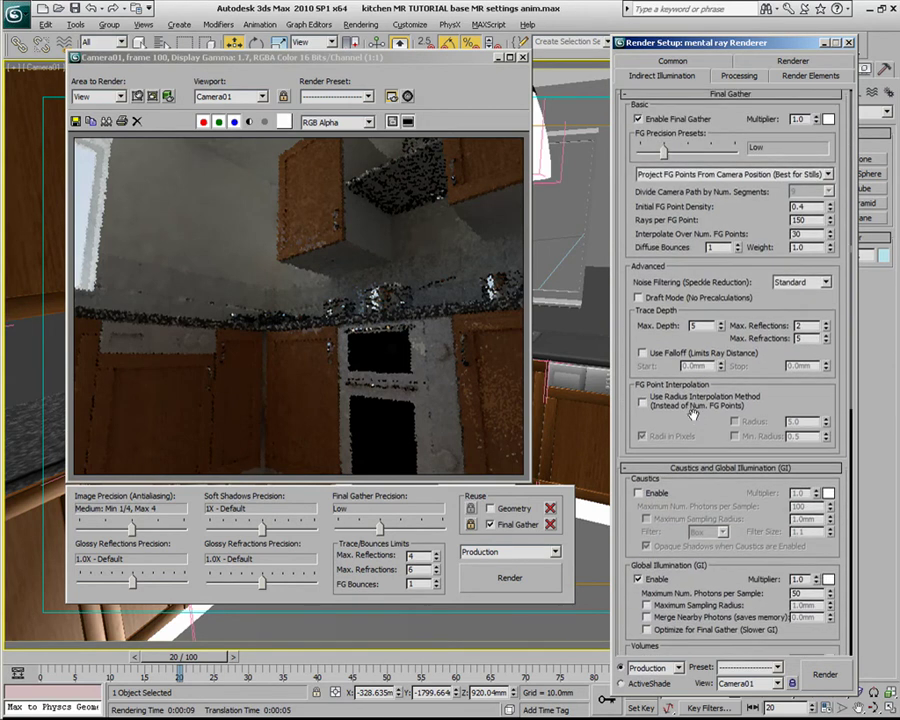
{"action": "left_click_drag", "start_coordinate": [693, 432], "coordinate": [686, 443]}
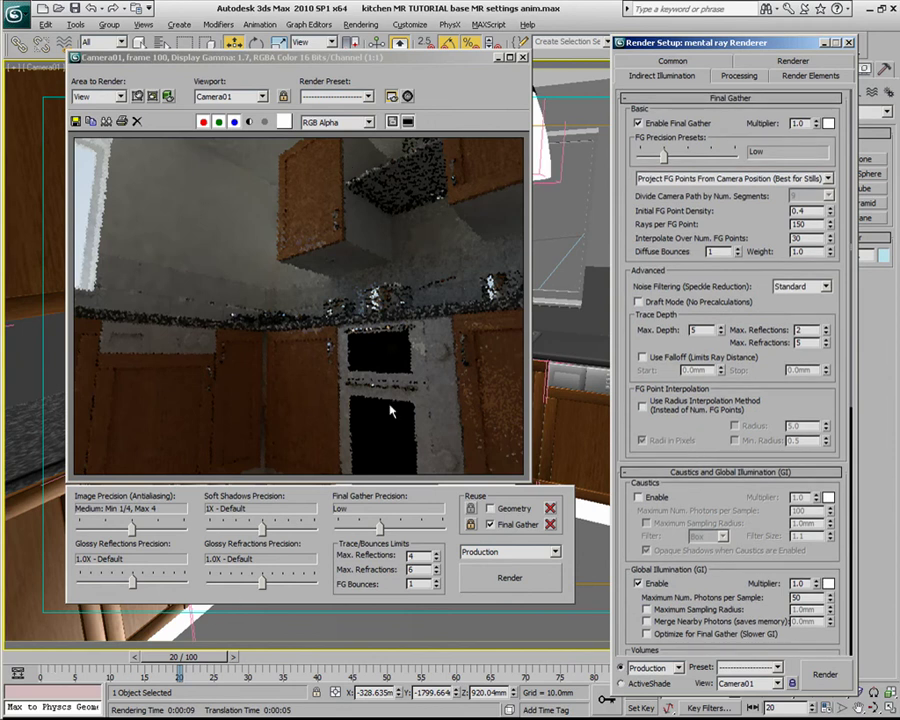
{"action": "left_click", "coordinate": [740, 76]}
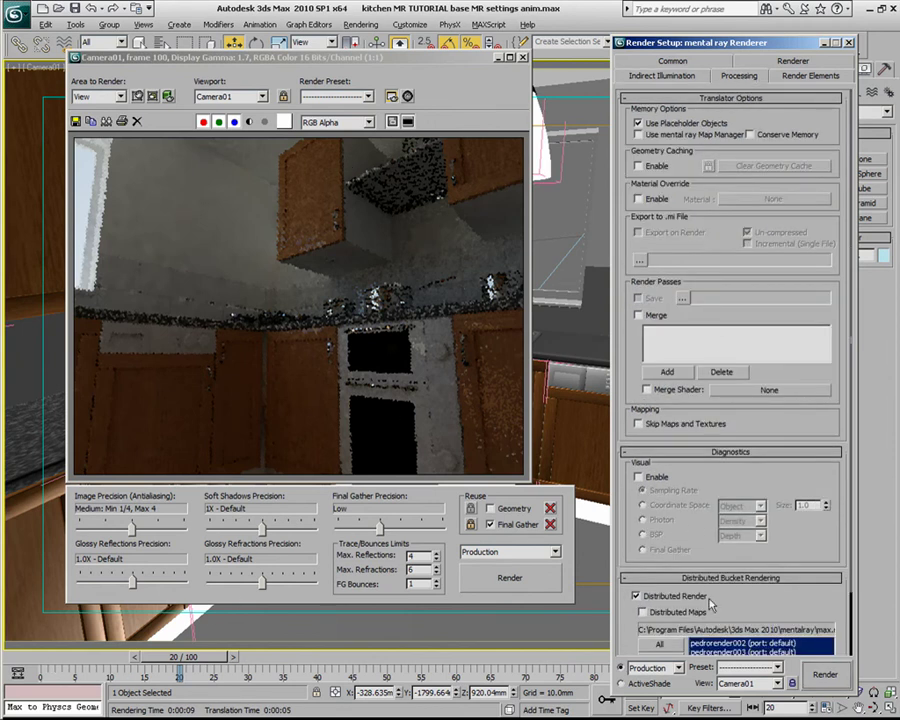
{"action": "left_click_drag", "start_coordinate": [692, 540], "coordinate": [695, 461]}
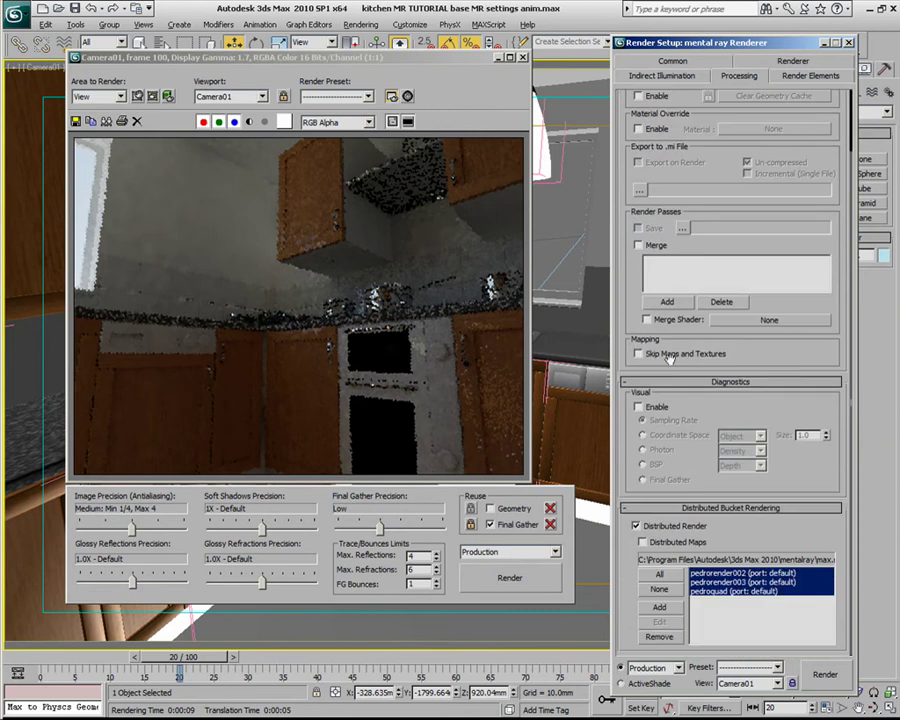
{"action": "scroll", "coordinate": [688, 420], "scroll_direction": "up", "scroll_amount": 3}
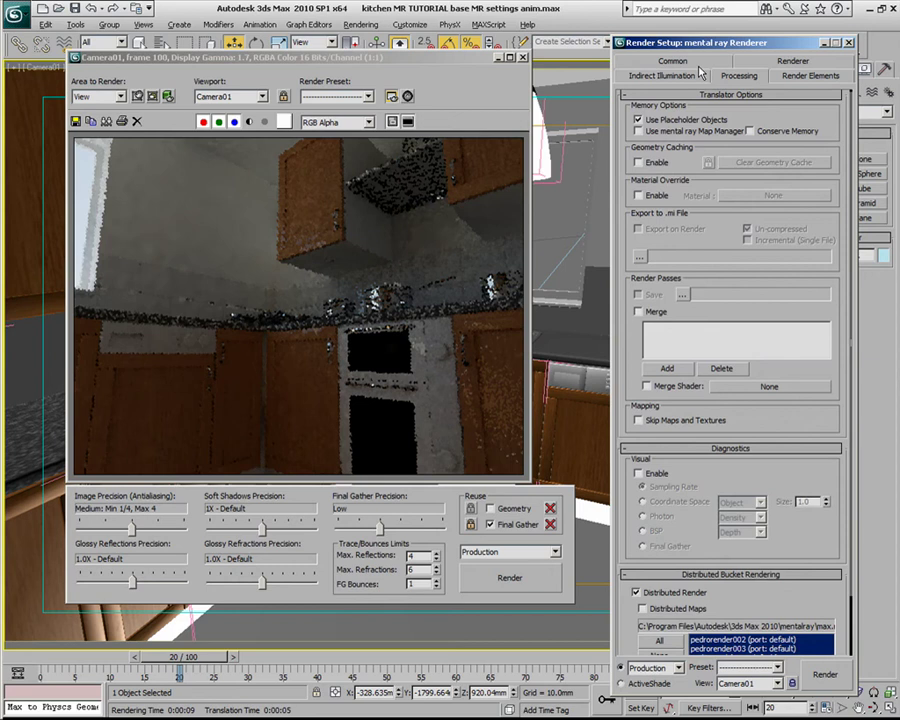
{"action": "left_click", "coordinate": [698, 66]}
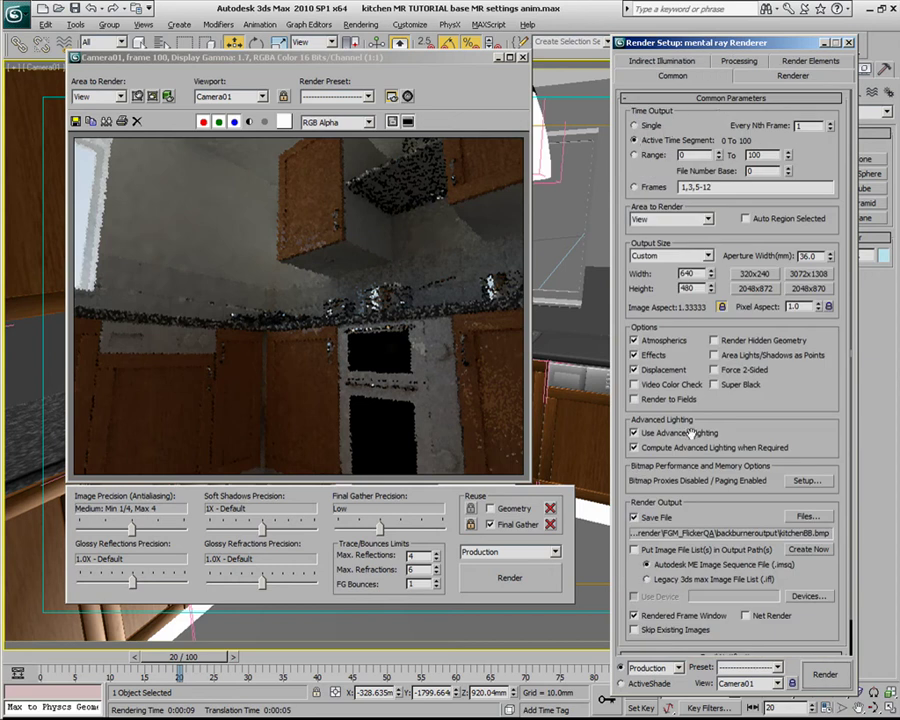
{"action": "left_click", "coordinate": [661, 61]}
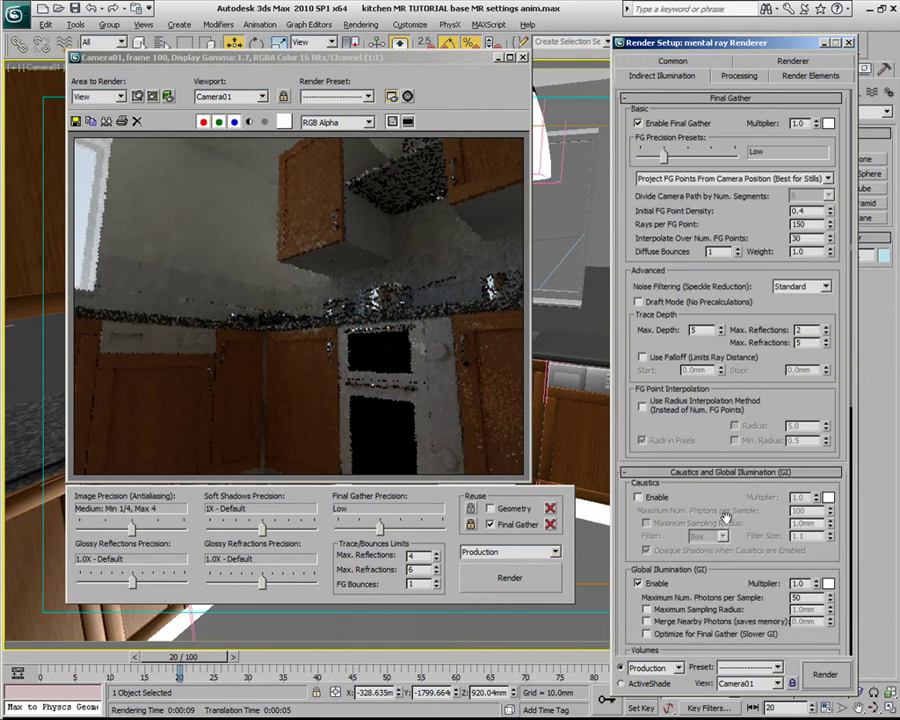
{"action": "left_click", "coordinate": [739, 76]}
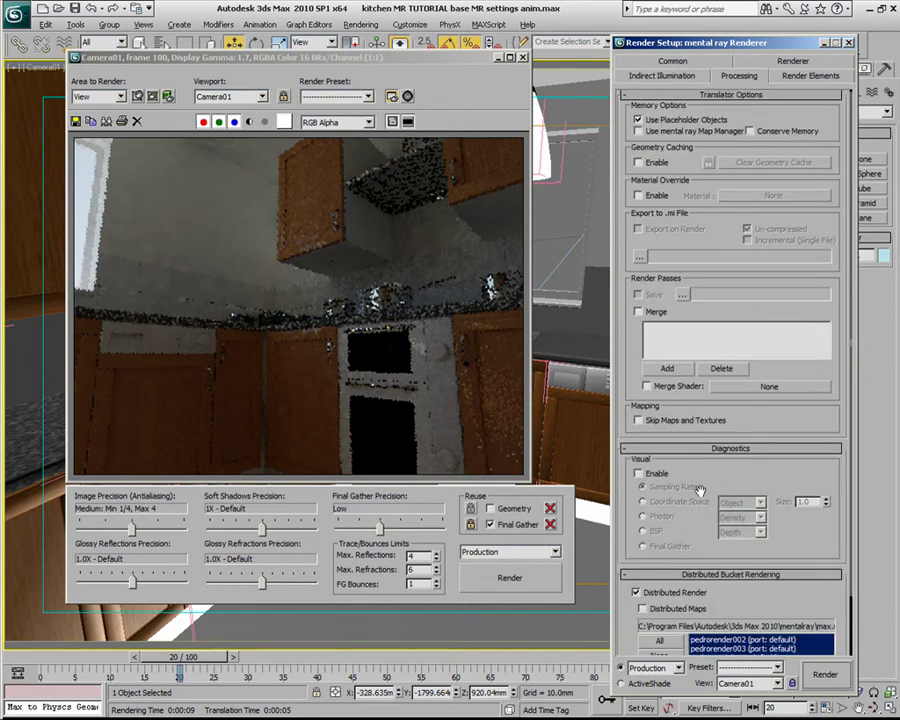
{"action": "left_click_drag", "start_coordinate": [715, 145], "coordinate": [707, 43]}
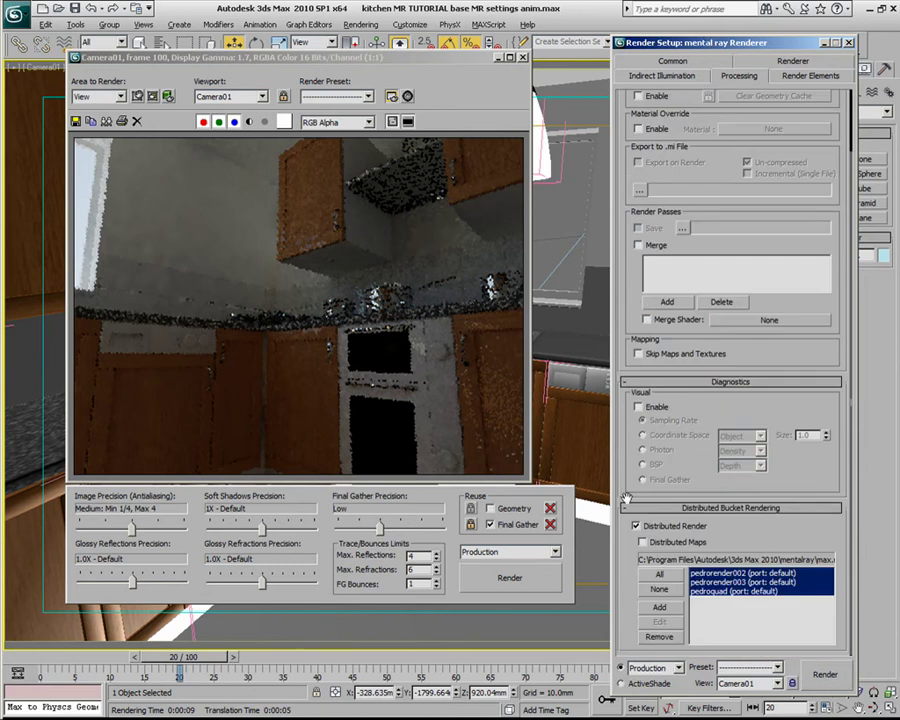
Step: Render the Camera01 animation, overwriting kitchenBB0000.bmp, stop it during frame 1, and reposition the rendered frame window
{"action": "key", "text": "shift+q"}
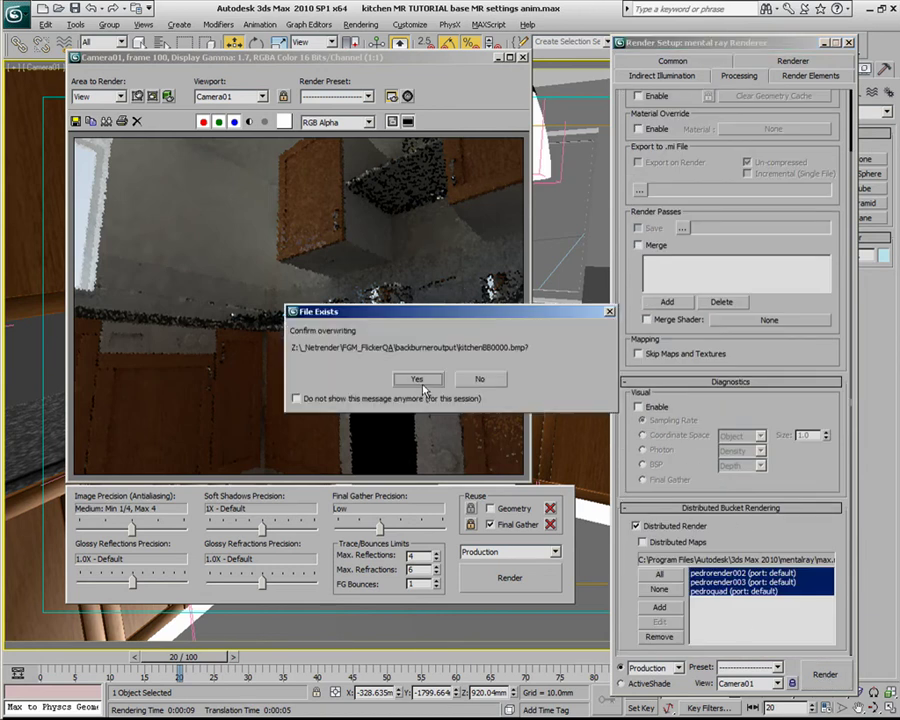
{"action": "left_click", "coordinate": [421, 382]}
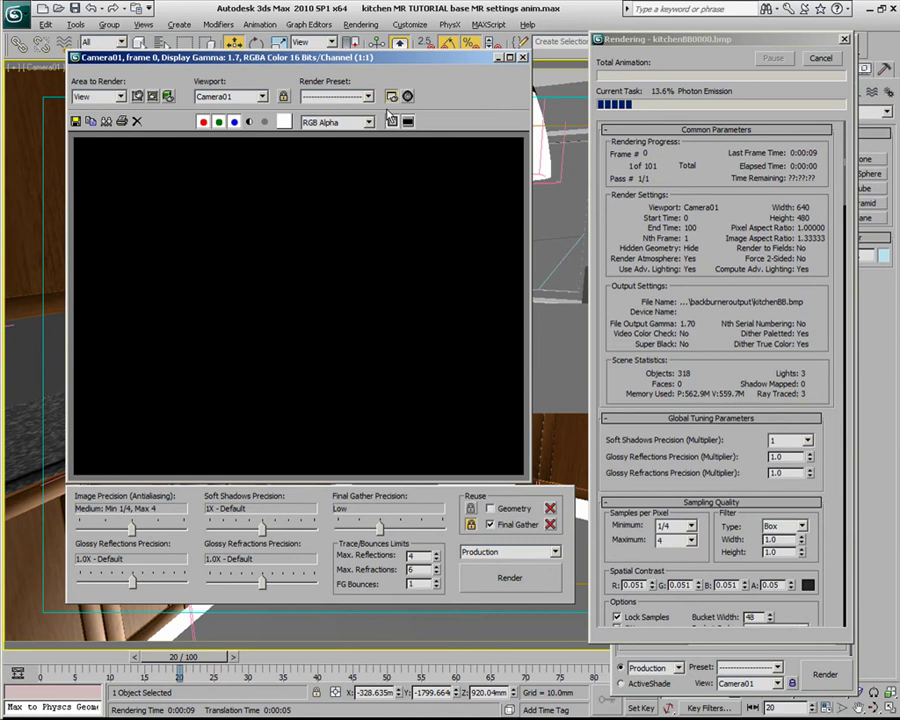
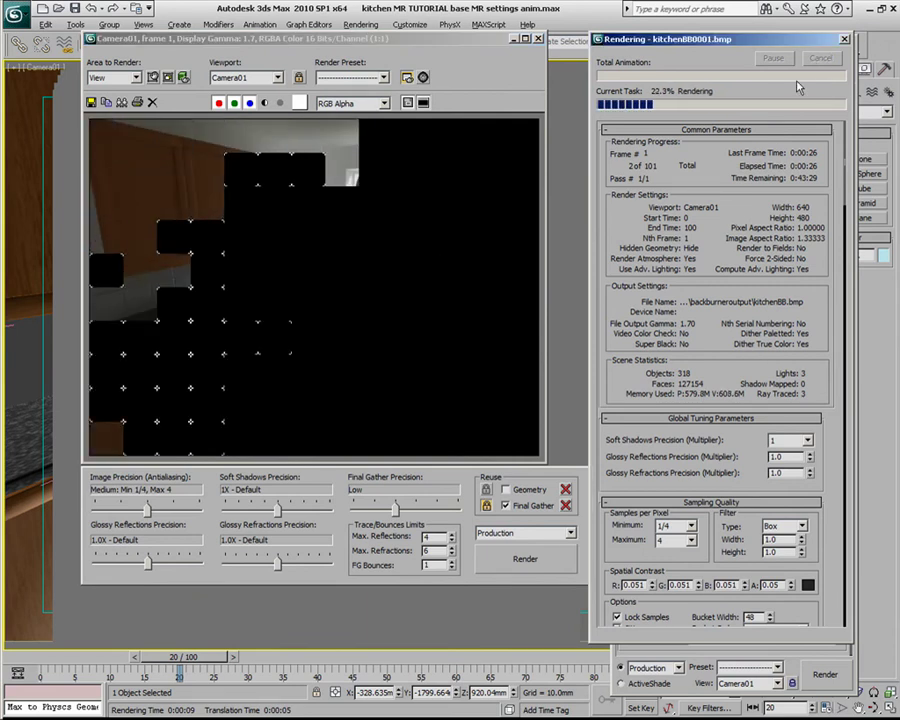
{"action": "key", "text": "Escape"}
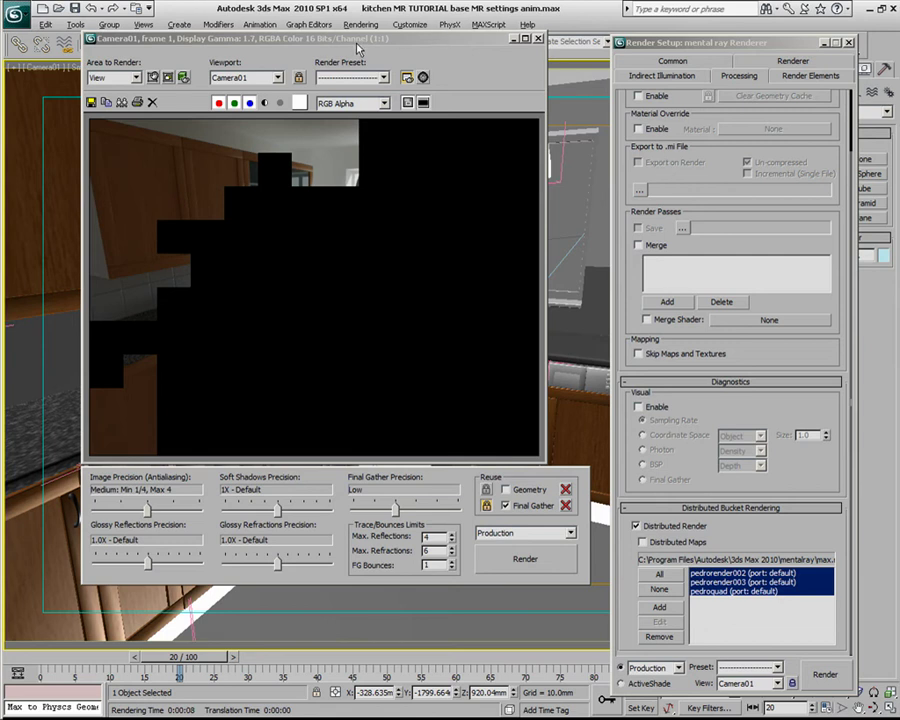
{"action": "left_click_drag", "start_coordinate": [357, 45], "coordinate": [336, 37]}
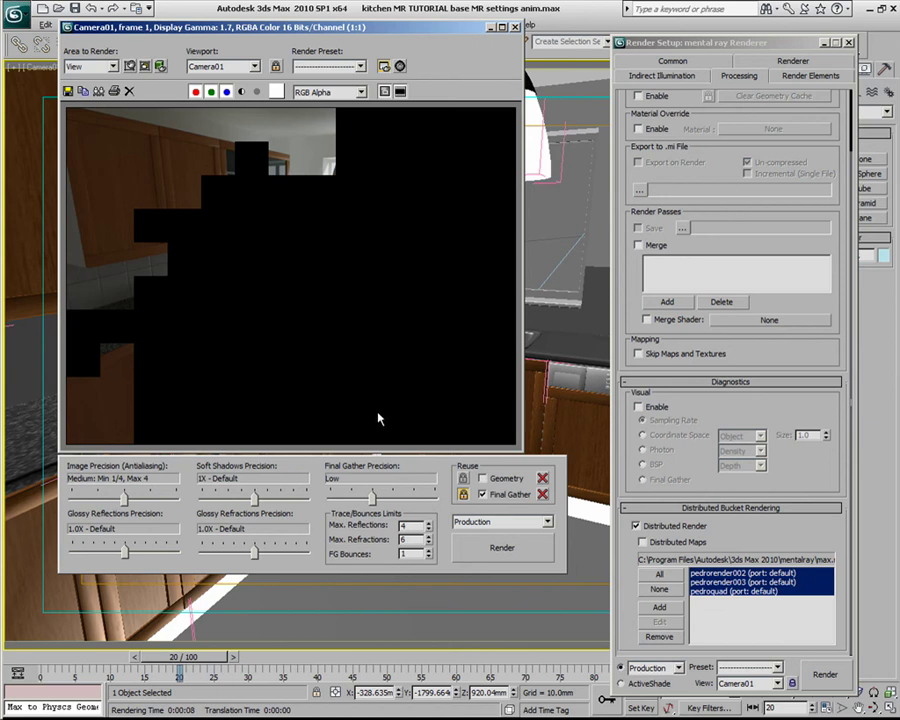
{"action": "left_click_drag", "start_coordinate": [224, 28], "coordinate": [270, 92]}
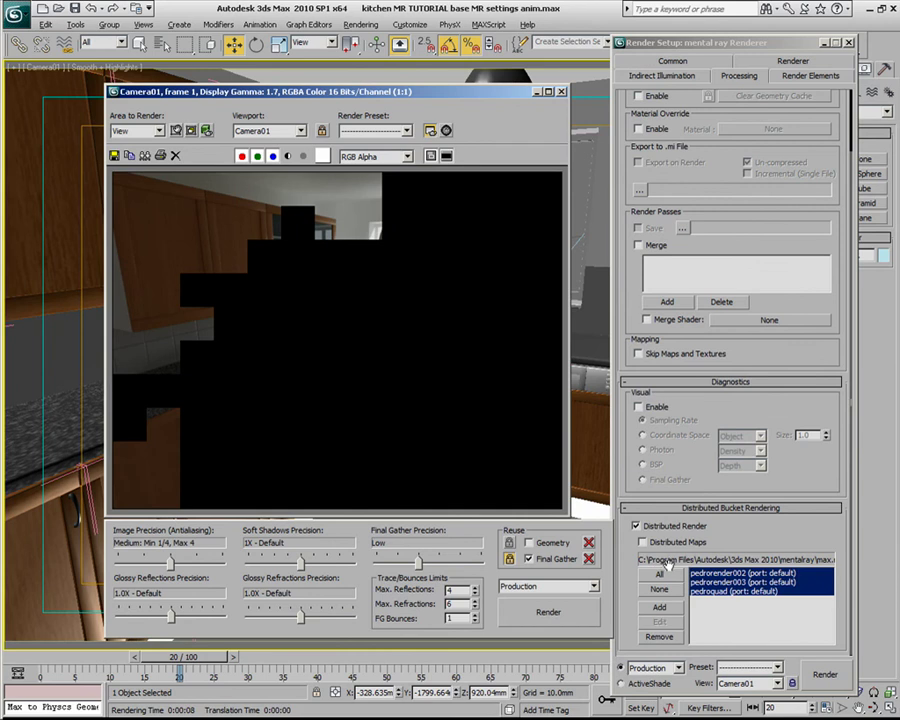
Step: Disable Distributed Render and Use Placeholder Objects, and return to the Indirect Illumination settings
{"action": "left_click", "coordinate": [674, 527]}
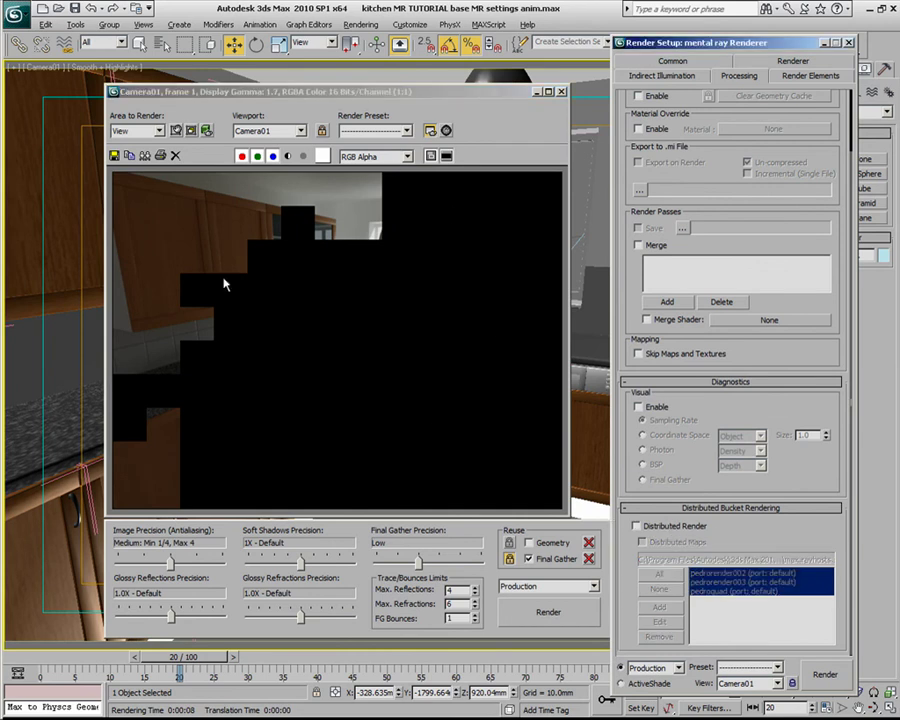
{"action": "scroll", "coordinate": [770, 93], "scroll_direction": "up", "scroll_amount": 3}
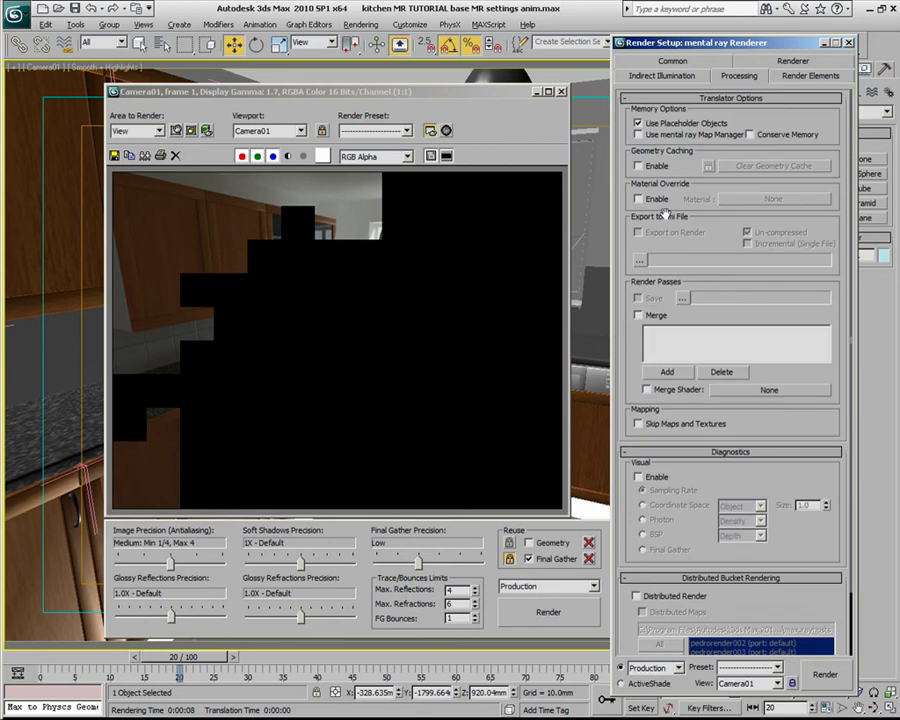
{"action": "left_click", "coordinate": [638, 122]}
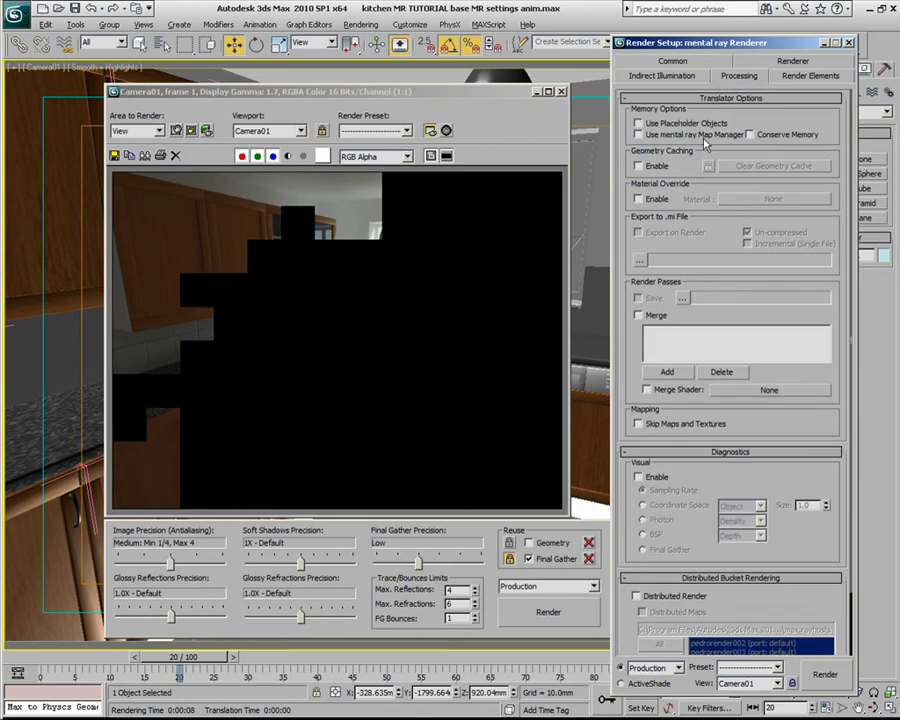
{"action": "left_click", "coordinate": [666, 79]}
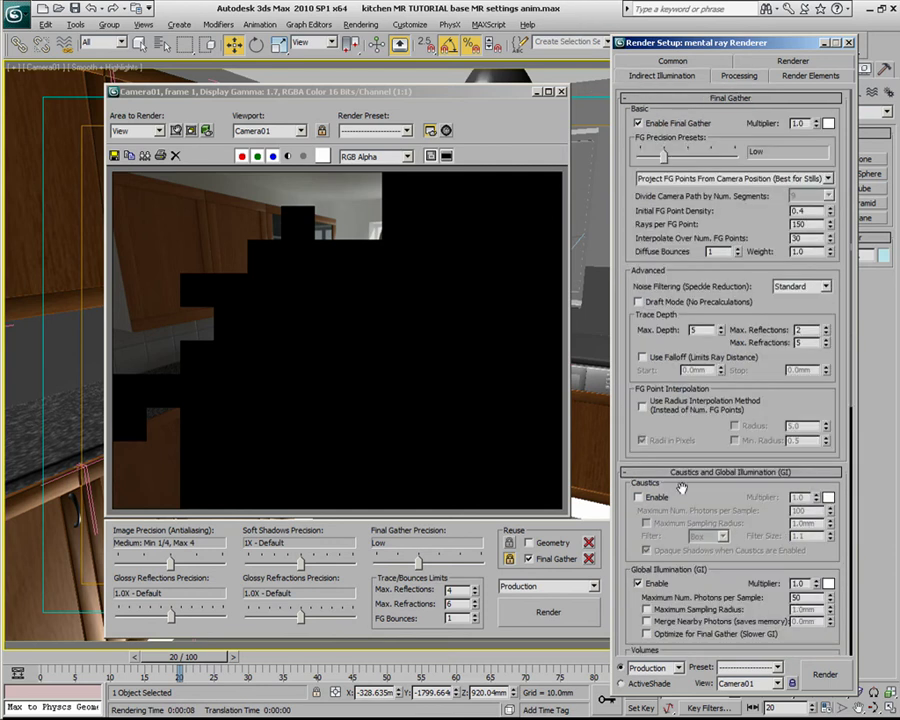
Step: Enable Net Render in the common output settings, start the render and connect the Network Job Assignment to the render manager
{"action": "left_click_drag", "start_coordinate": [681, 487], "coordinate": [701, 50]}
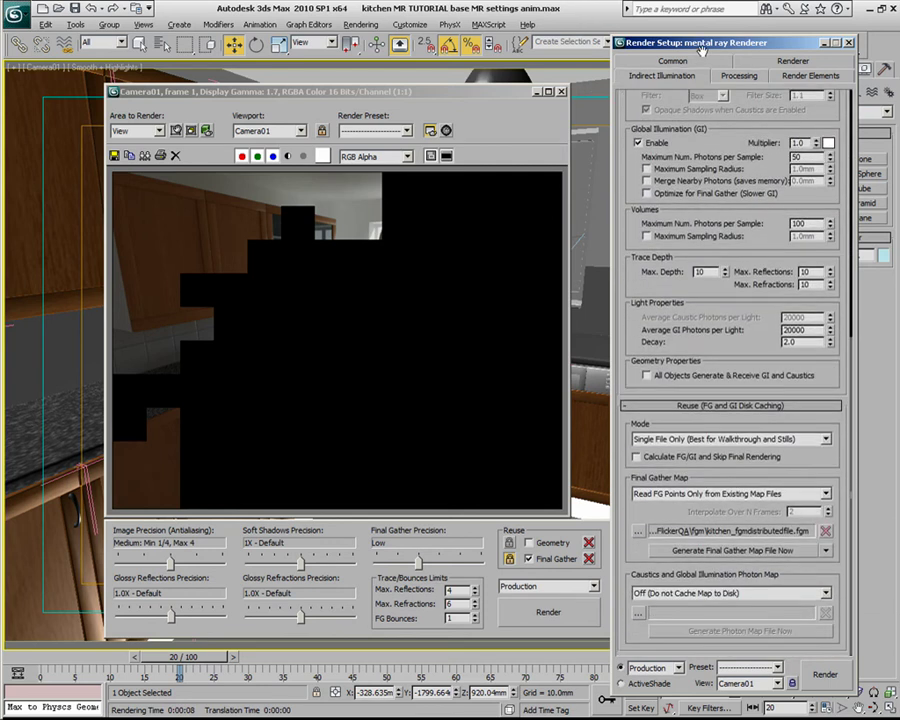
{"action": "left_click", "coordinate": [667, 60]}
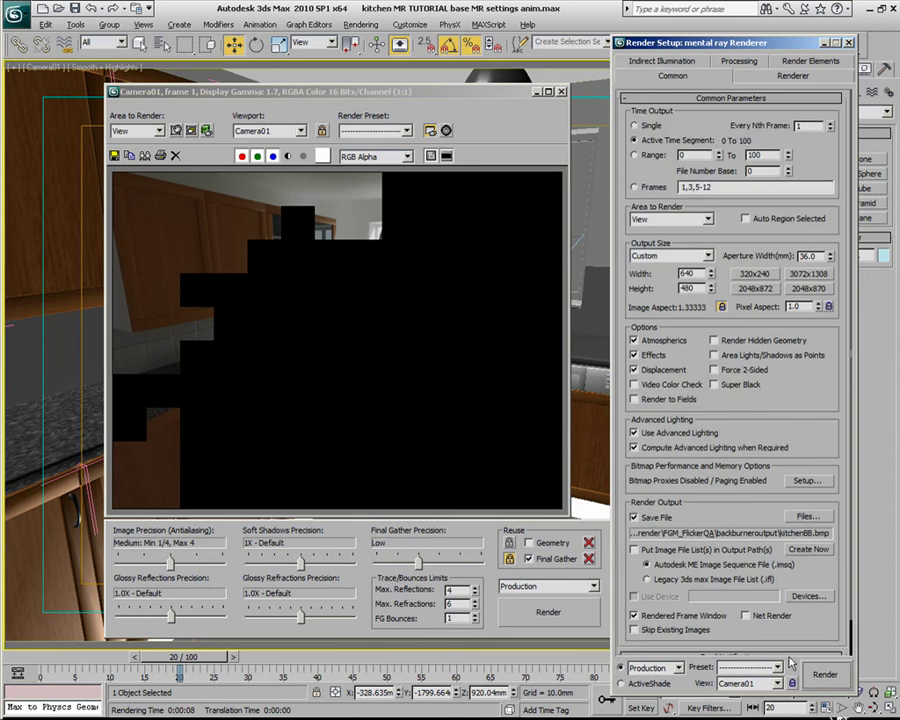
{"action": "left_click", "coordinate": [745, 615]}
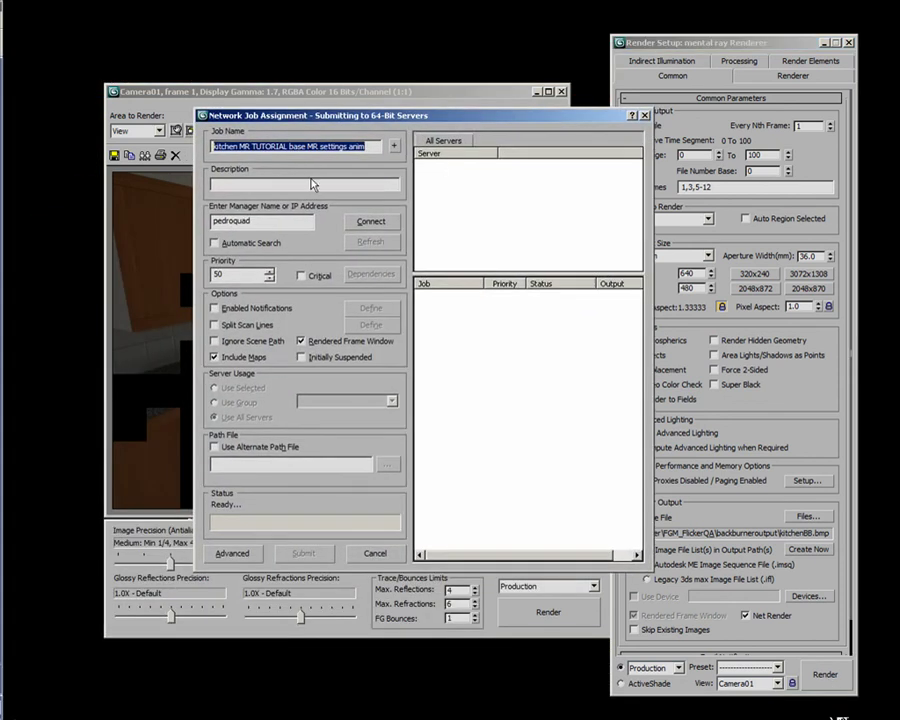
{"action": "left_click", "coordinate": [376, 221]}
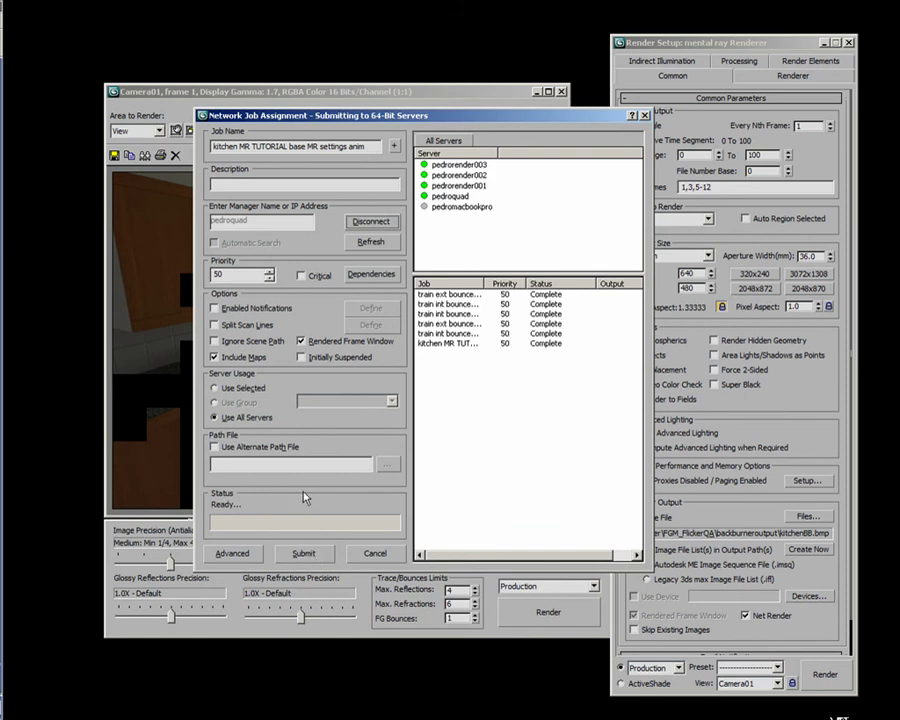
Step: Submit the network job as kitchen MR TUTORIAL base MR settings anim01 to all servers, overwriting the kitchenBB.bmp output
{"action": "left_click", "coordinate": [303, 553]}
{"action": "left_click", "coordinate": [455, 398]}
{"action": "type", "text": "01"}
{"action": "left_click", "coordinate": [302, 553]}
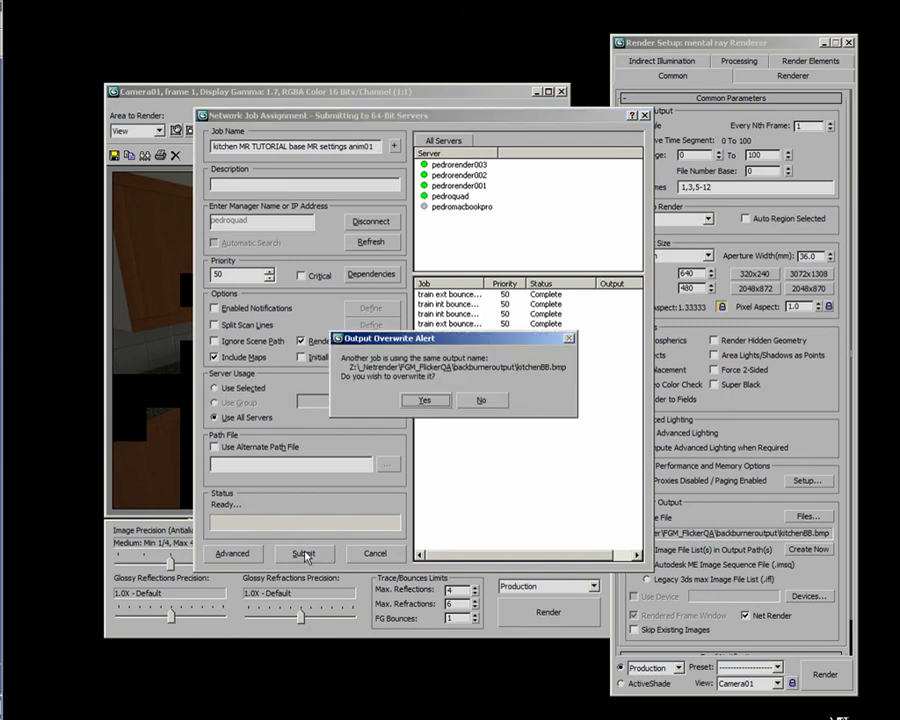
{"action": "left_click", "coordinate": [426, 400]}
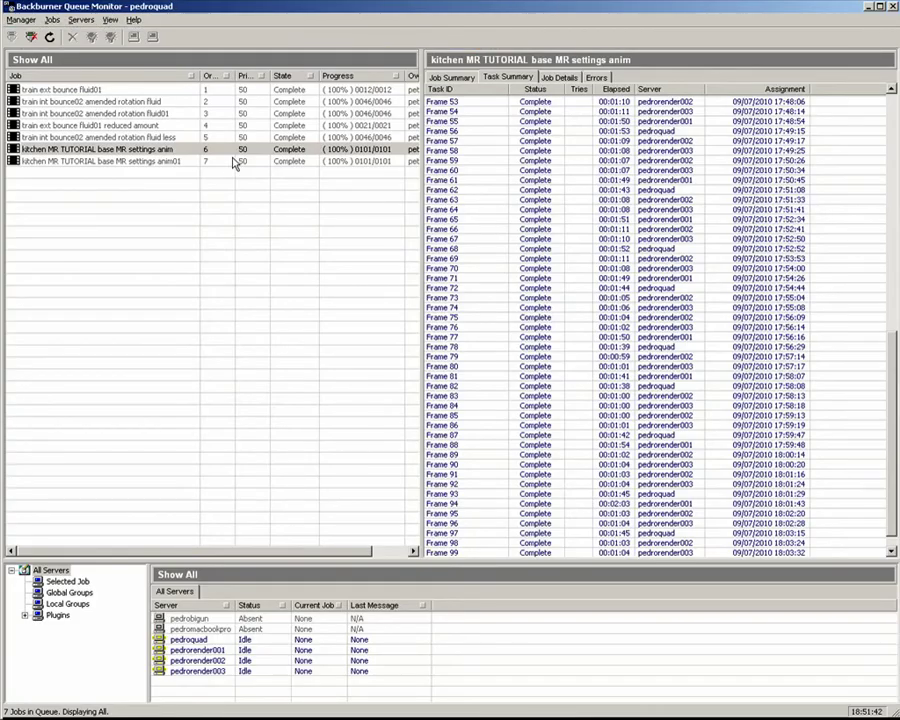
Step: Compare the per-frame render times of the two kitchen MR TUTORIAL jobs in the Backburner Queue Monitor
{"action": "left_click", "coordinate": [224, 163]}
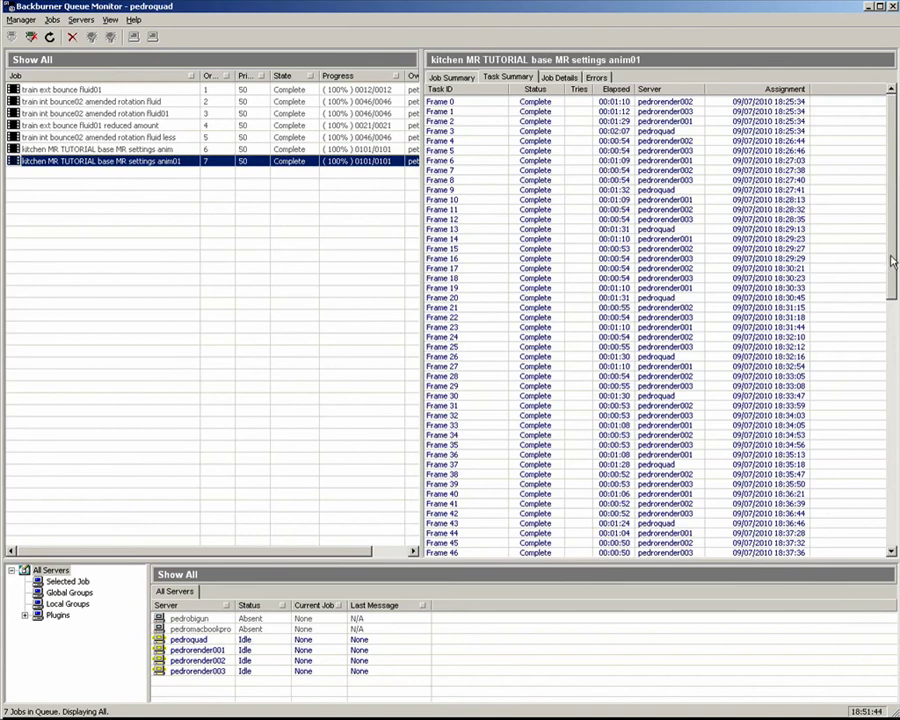
{"action": "left_click_drag", "start_coordinate": [893, 262], "coordinate": [897, 530]}
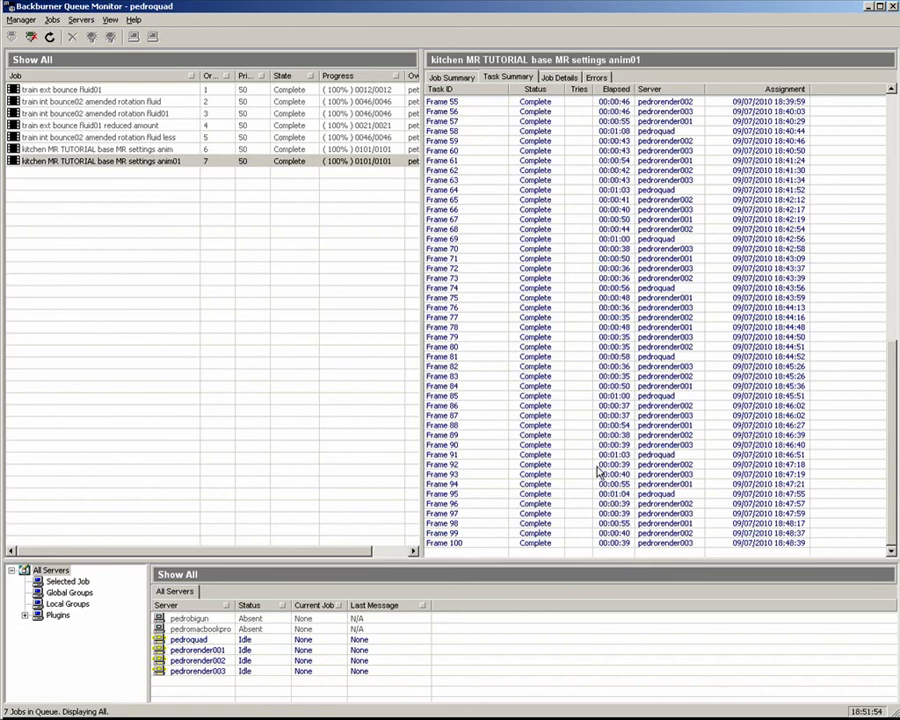
{"action": "left_click", "coordinate": [334, 149]}
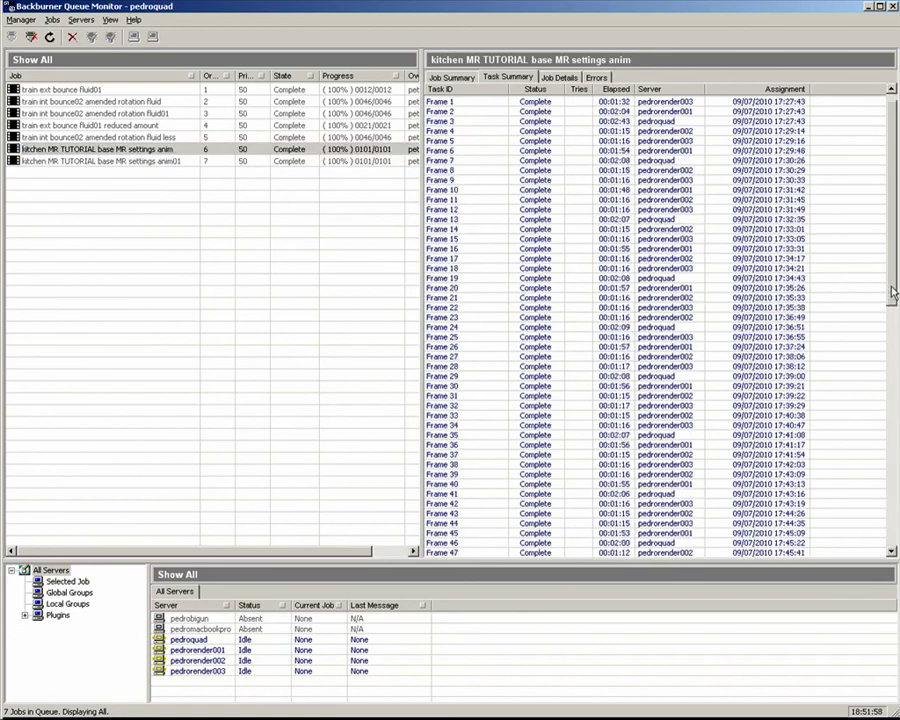
{"action": "scroll", "coordinate": [629, 210], "scroll_direction": "down", "scroll_amount": 18}
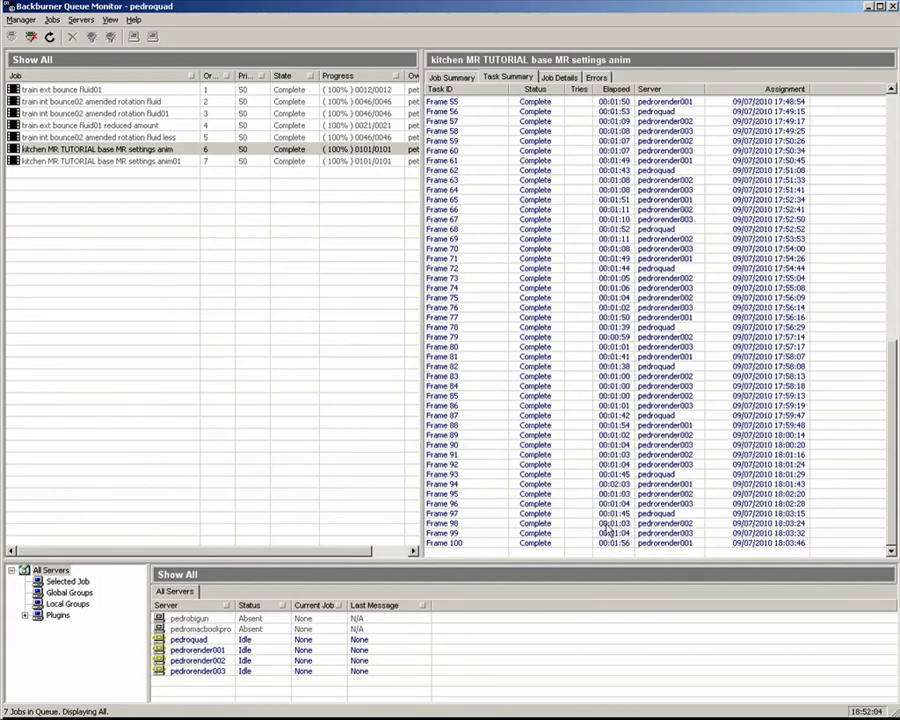
{"action": "left_click", "coordinate": [296, 161]}
{"action": "scroll", "coordinate": [630, 300], "scroll_direction": "down", "scroll_amount": 18}
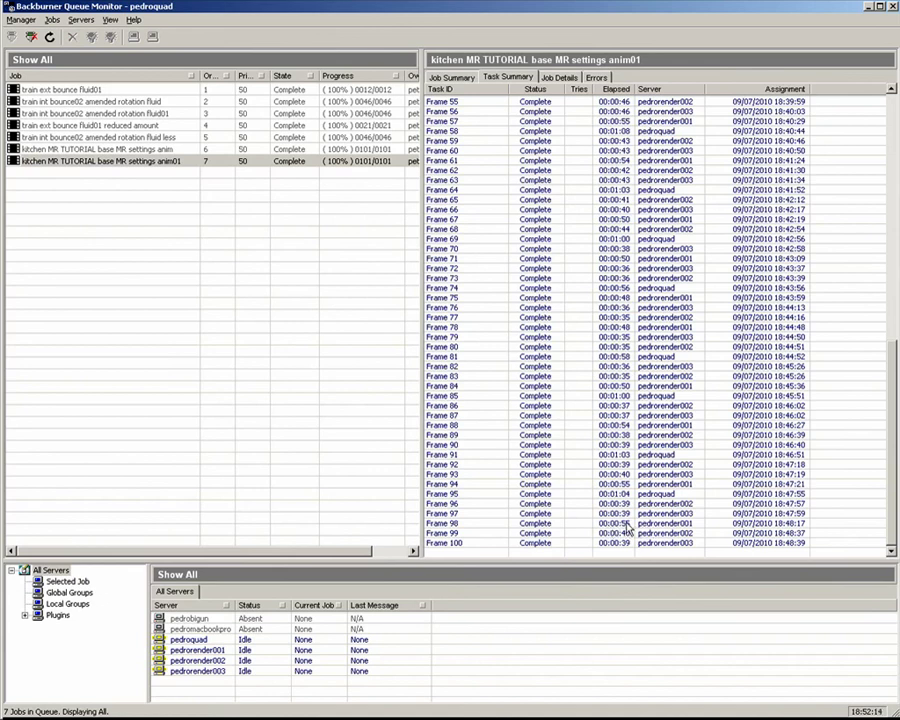
Step: Switch to 3ds Max and compare the two kitchenBB0000.ifl sequences at frame 1 by sweeping the channel A/B divider across the image
{"action": "key", "text": "alt+Tab"}
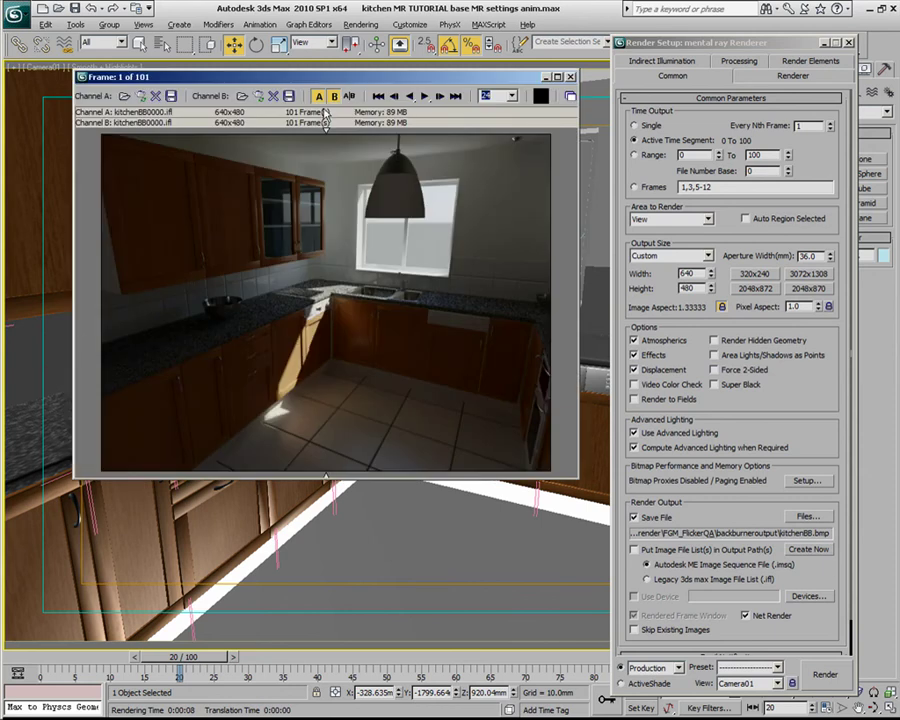
{"action": "left_click_drag", "start_coordinate": [339, 83], "coordinate": [495, 125]}
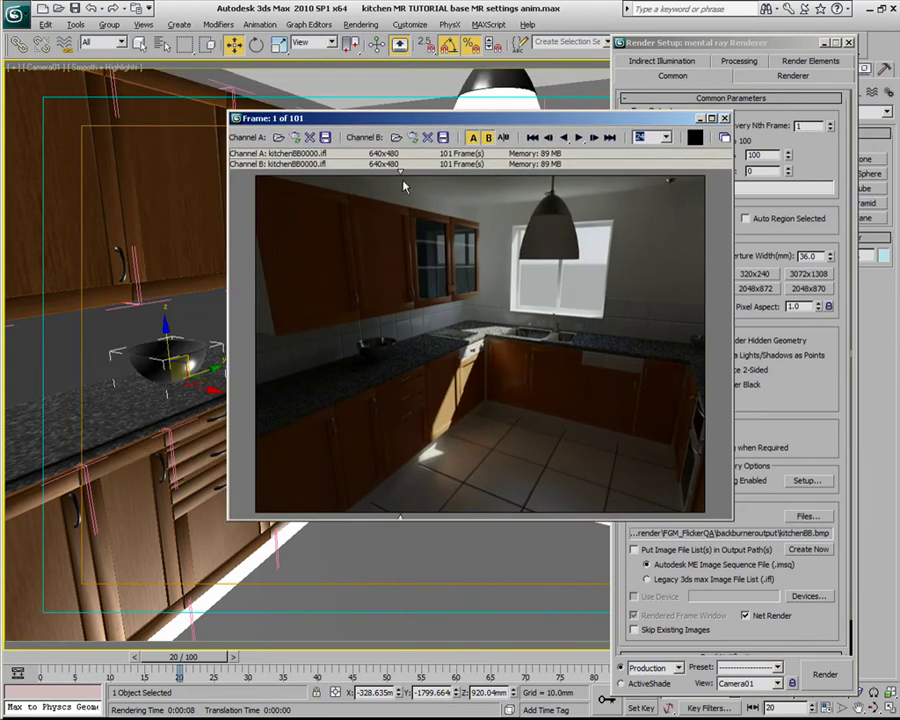
{"action": "left_click_drag", "start_coordinate": [482, 174], "coordinate": [672, 174]}
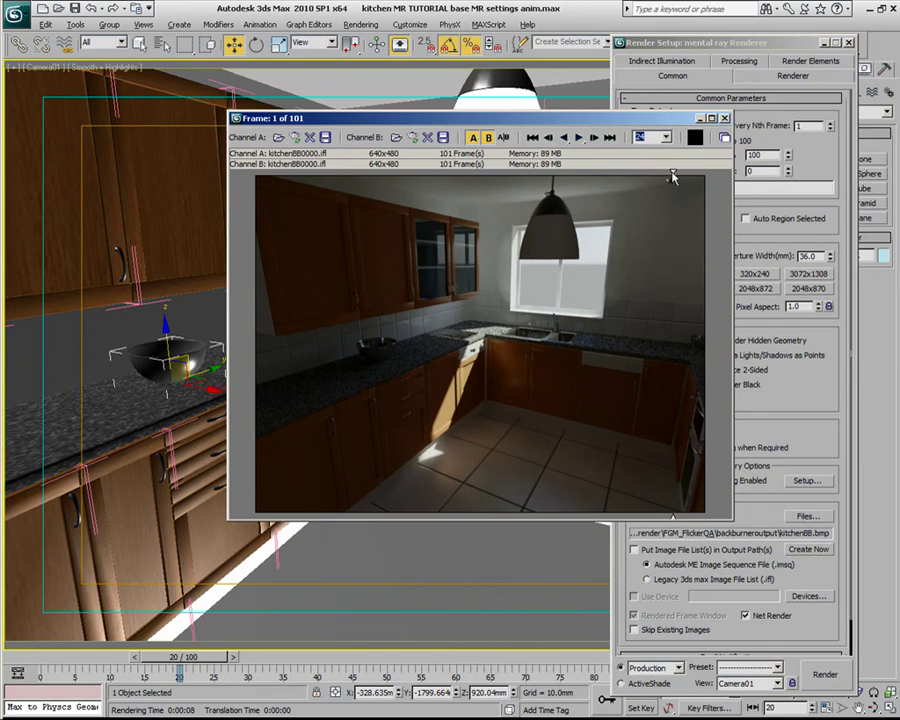
{"action": "left_click_drag", "start_coordinate": [672, 176], "coordinate": [341, 202]}
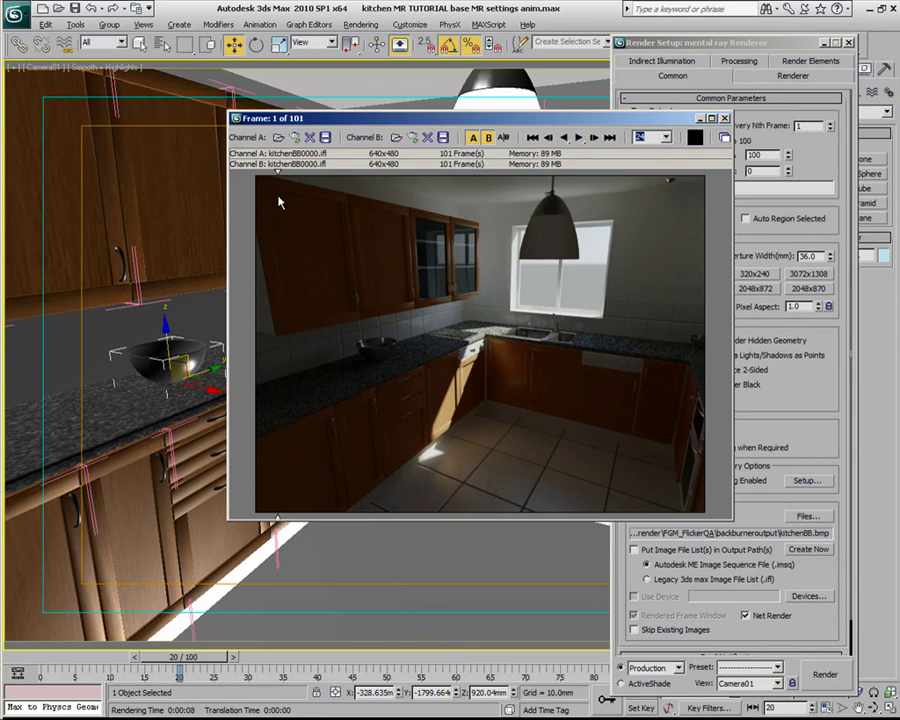
{"action": "left_click_drag", "start_coordinate": [281, 203], "coordinate": [402, 228]}
{"action": "left_click_drag", "start_coordinate": [325, 238], "coordinate": [701, 260]}
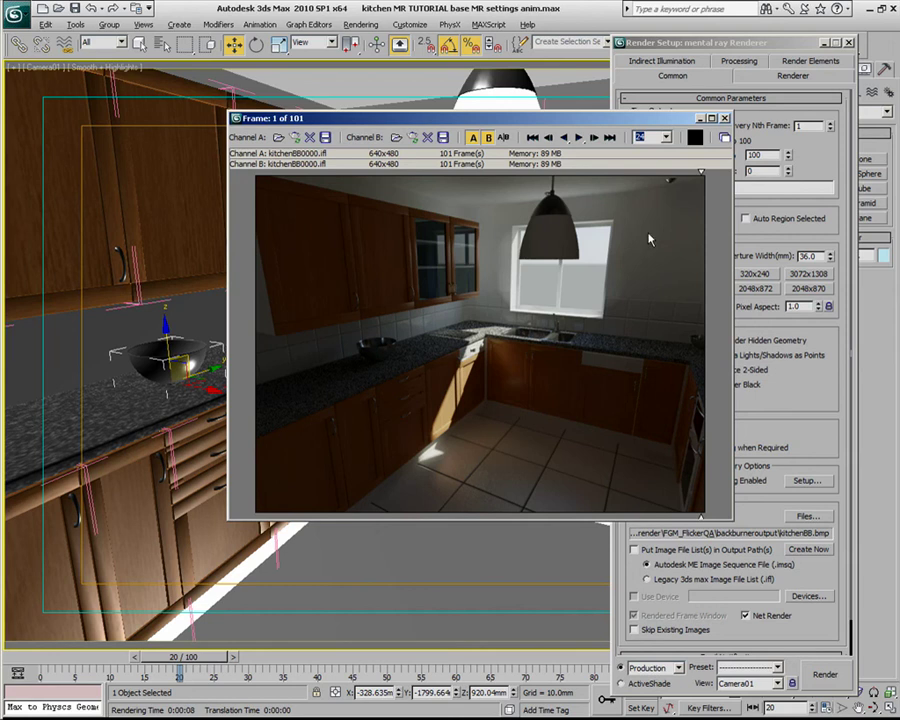
{"action": "left_click_drag", "start_coordinate": [701, 176], "coordinate": [345, 180]}
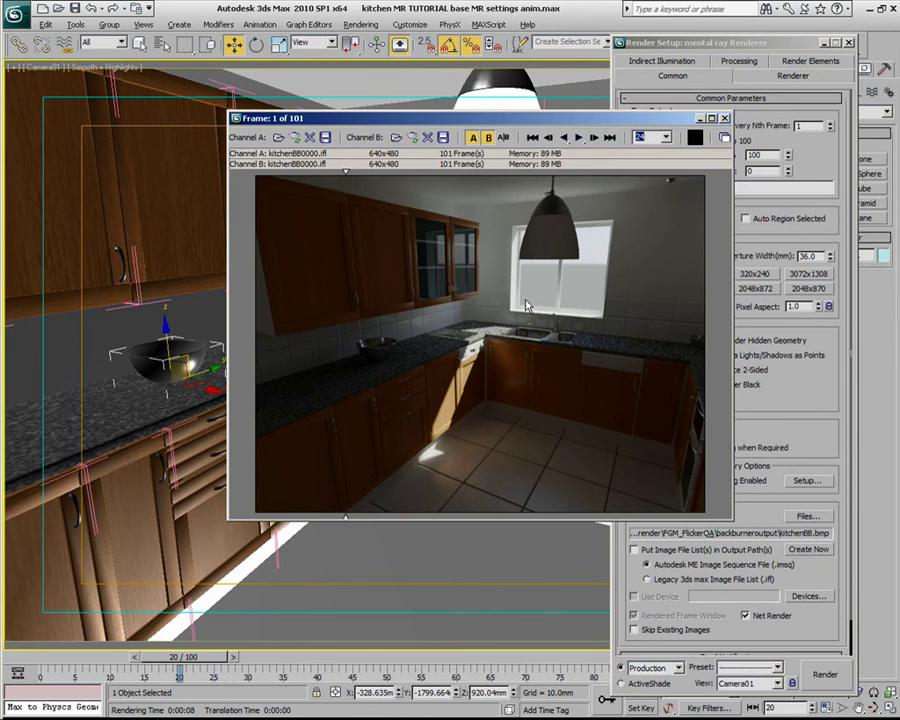
{"action": "left_click_drag", "start_coordinate": [531, 122], "coordinate": [397, 99]}
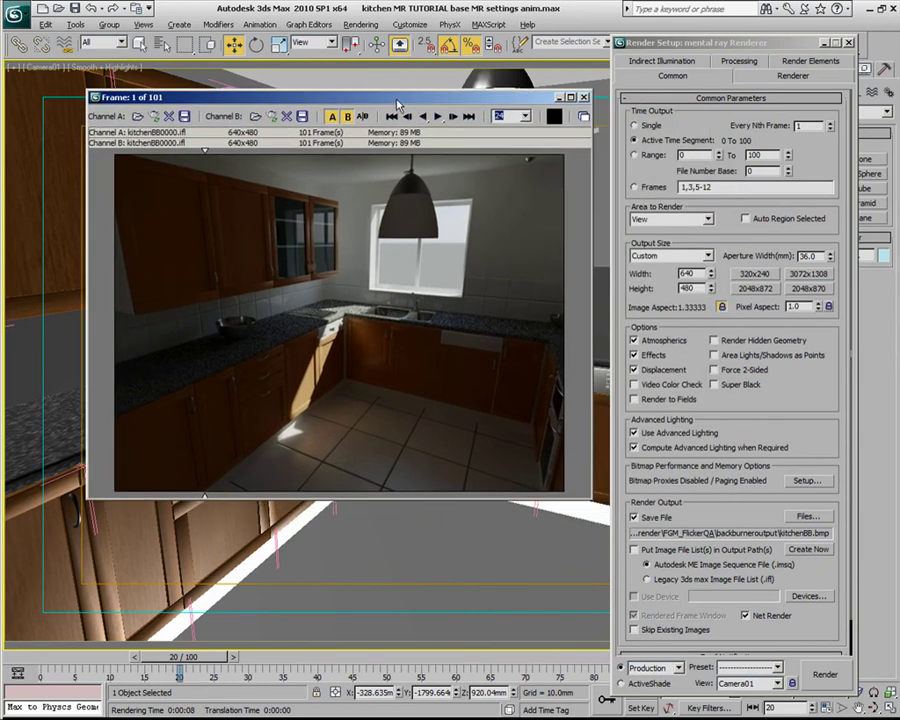
Step: Review the Final Gather Map caching options in the Reuse settings, keeping Read FG Points Only from Existing Map Files
{"action": "left_click", "coordinate": [691, 64]}
{"action": "scroll", "coordinate": [692, 451], "scroll_direction": "down", "scroll_amount": 15}
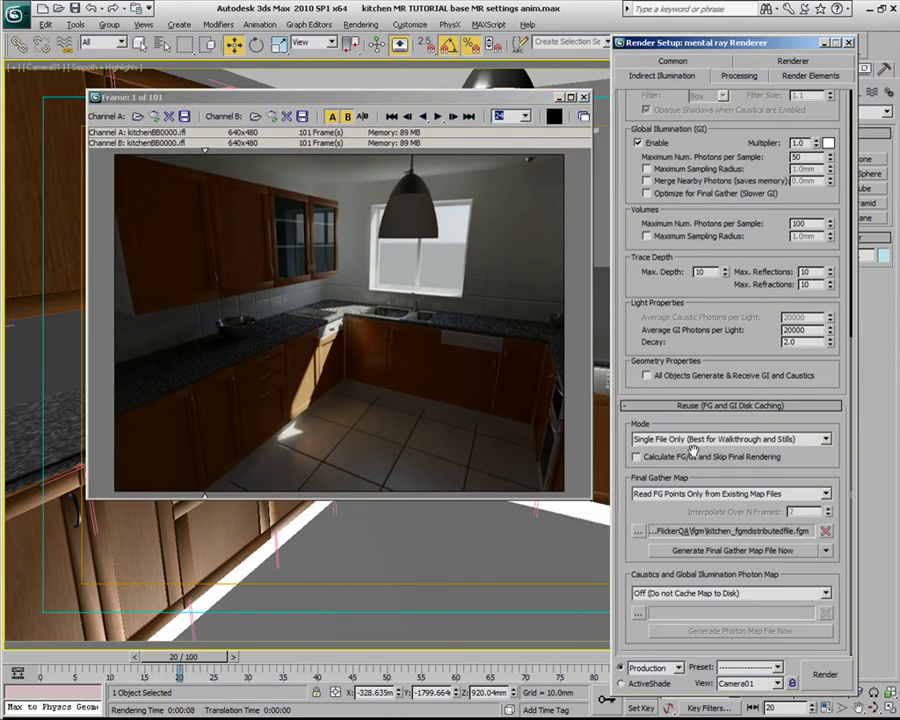
{"action": "left_click", "coordinate": [683, 495]}
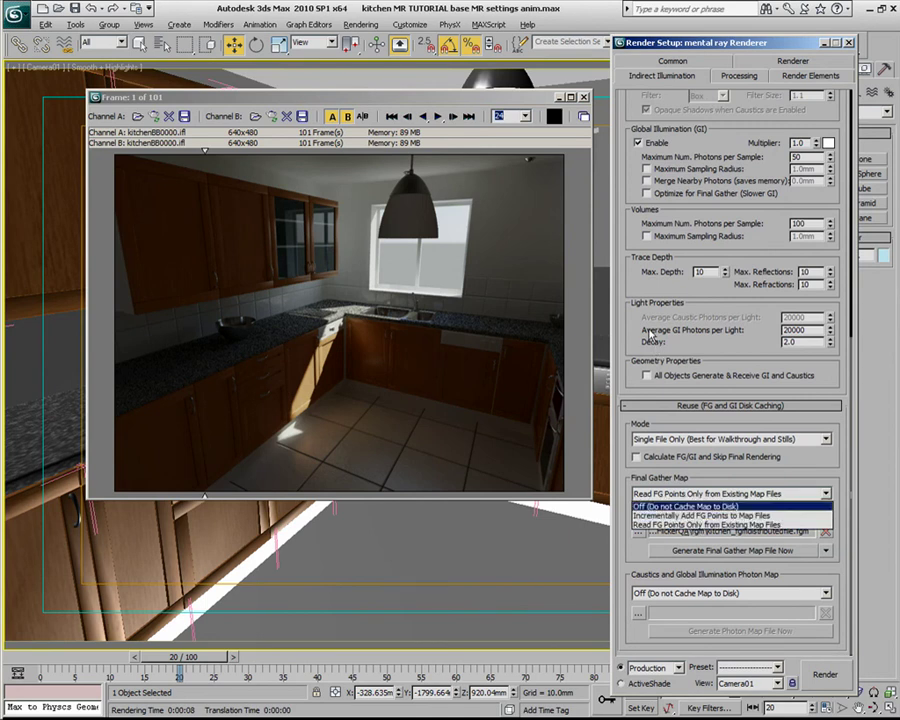
{"action": "left_click", "coordinate": [689, 524]}
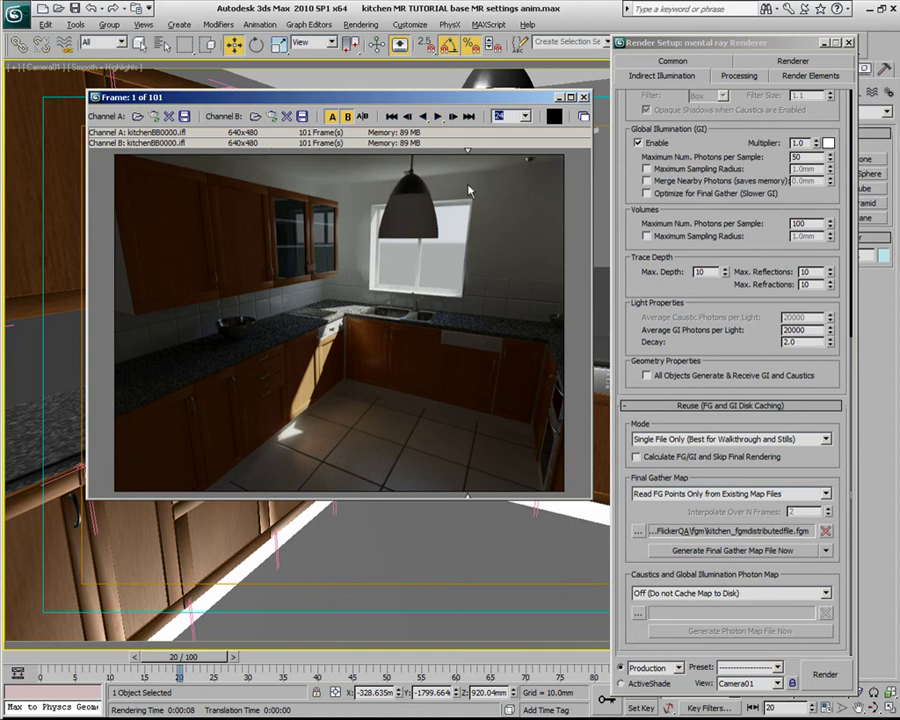
Step: Play both kitchenBB0000.ifl sequences at 24 frames per second to compare the two renders in motion
{"action": "left_click", "coordinate": [437, 117]}
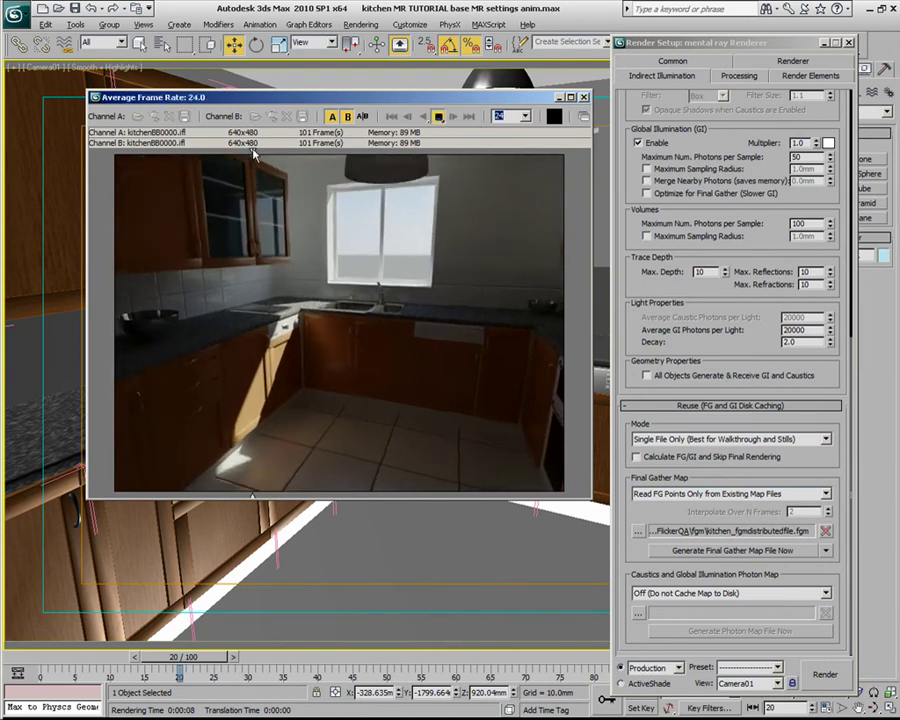